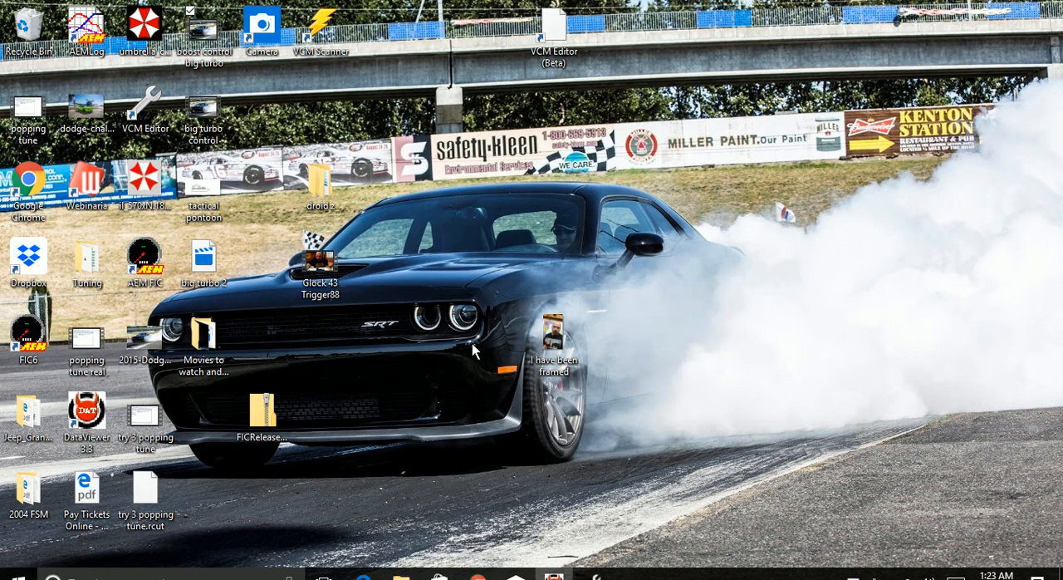
Switch to VCM Editor and examine the Turbo Desired Torque table in the engine's SC/TC boost control settings.
click(595, 573)
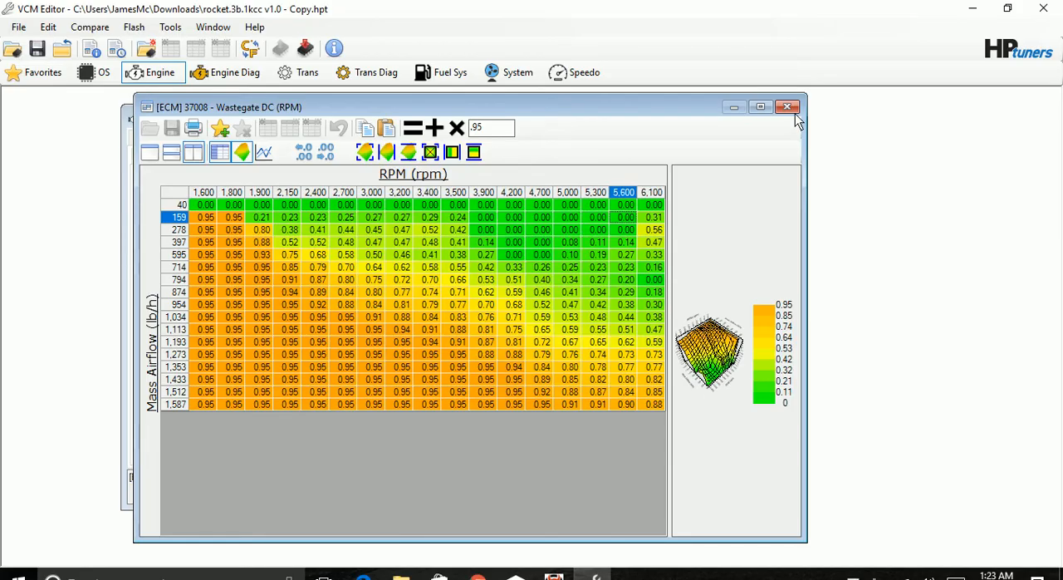
click(789, 107)
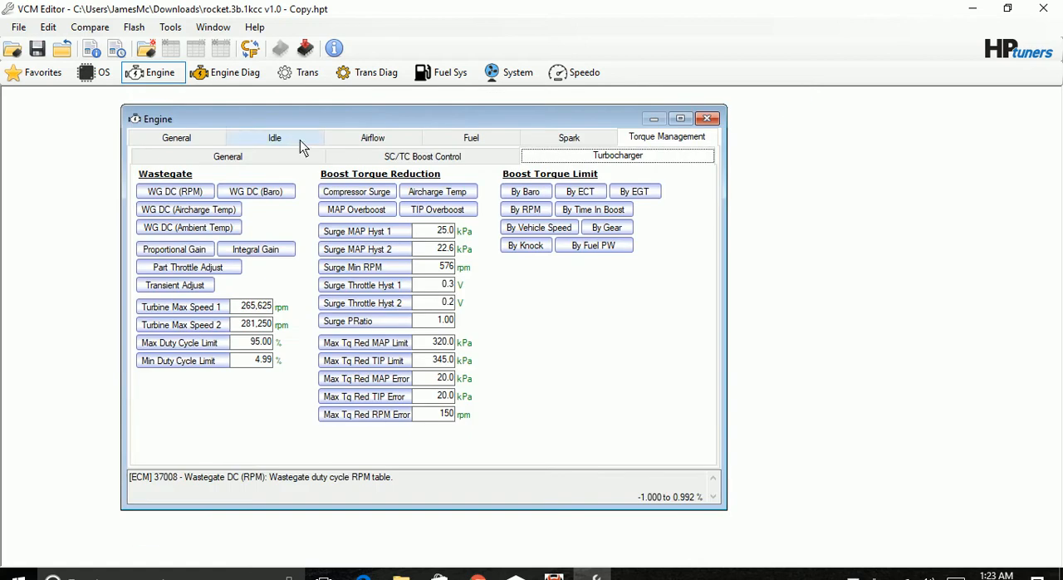
click(266, 158)
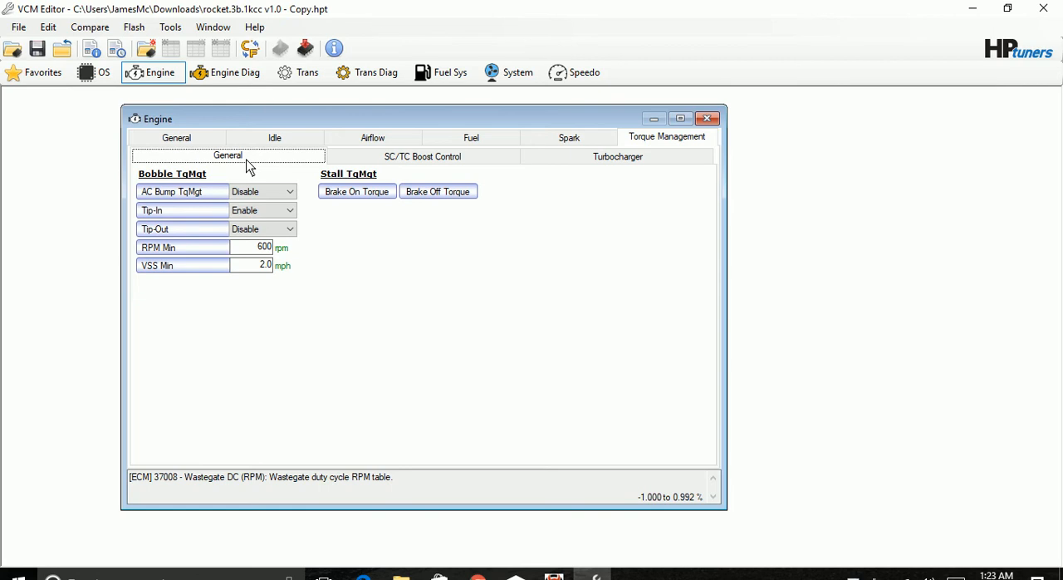
click(395, 159)
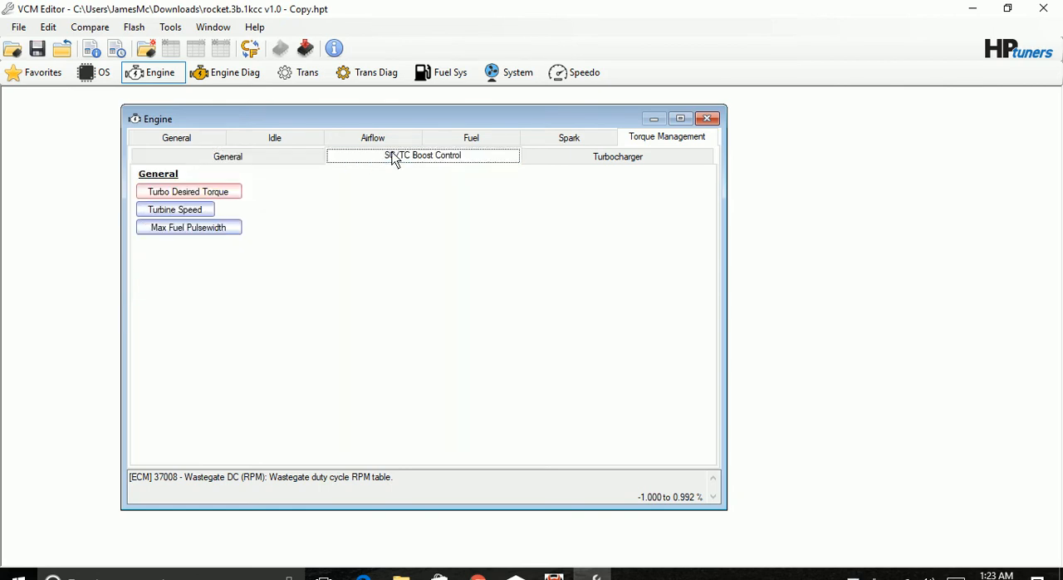
click(203, 190)
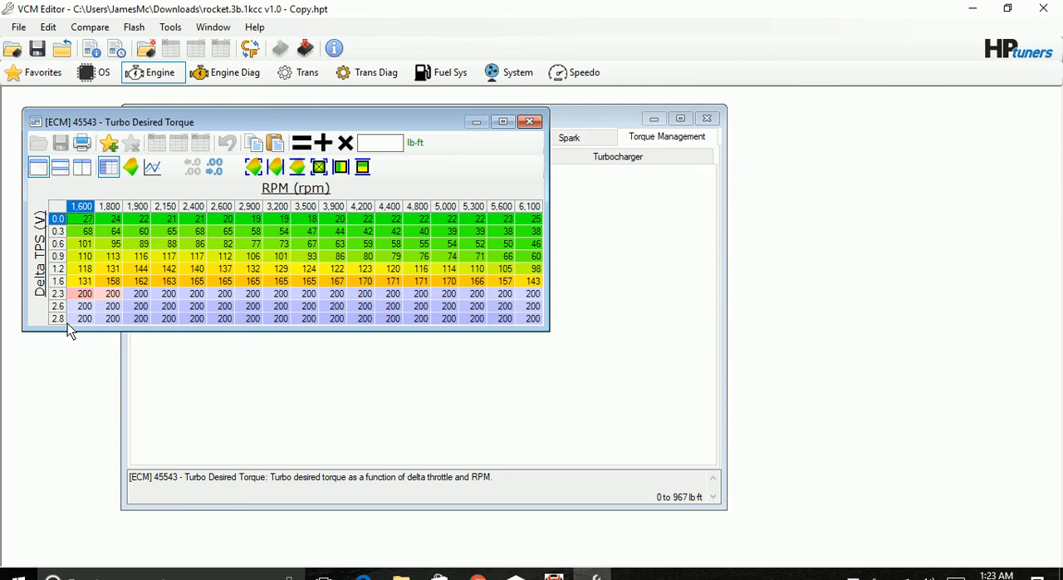
click(531, 122)
double_click(533, 124)
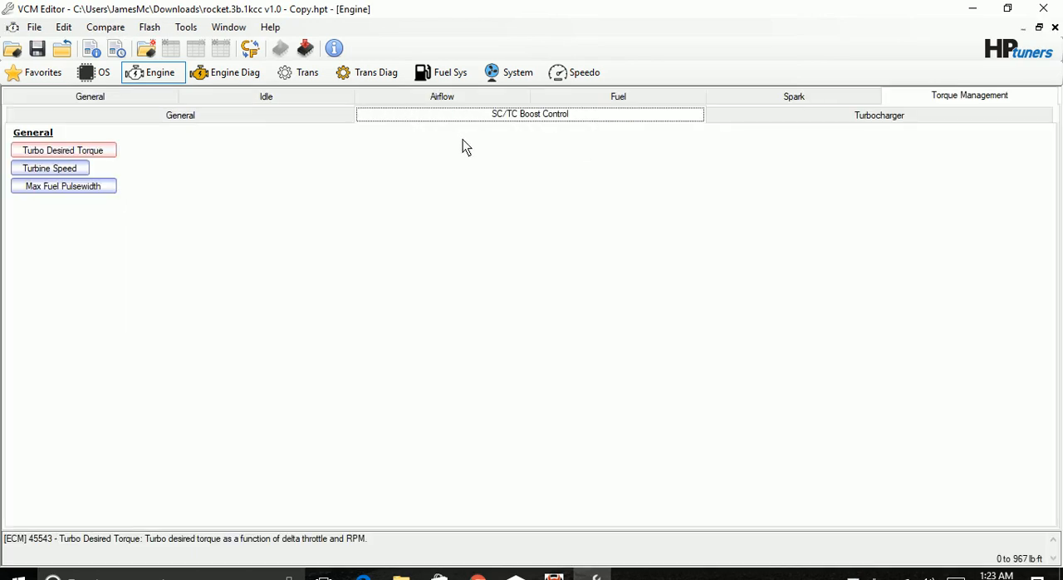
click(1039, 29)
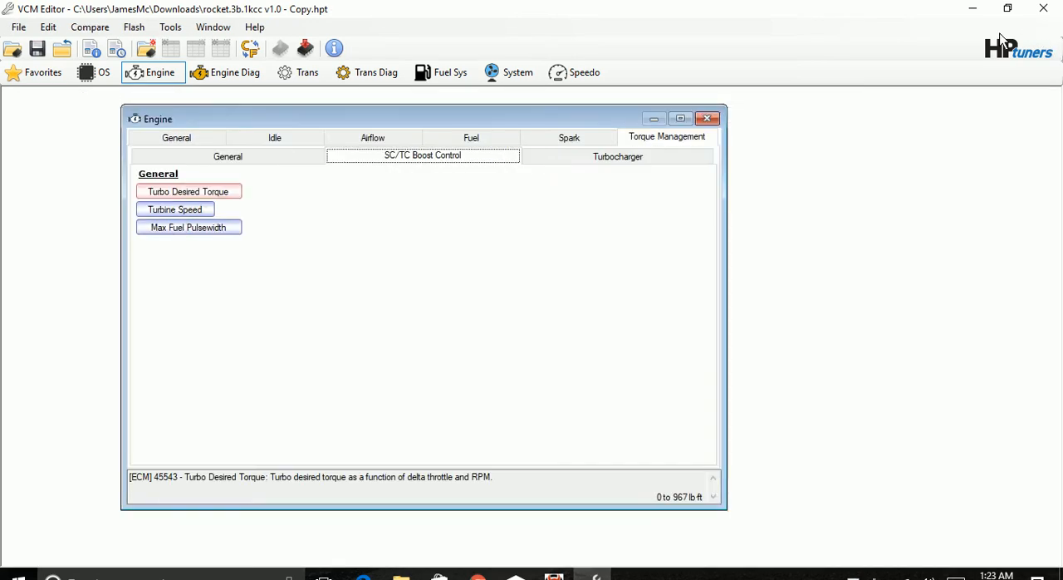
Replace every cell of the turbocharger's Wastegate DC (RPM) table with 0.95 and close the table.
click(642, 154)
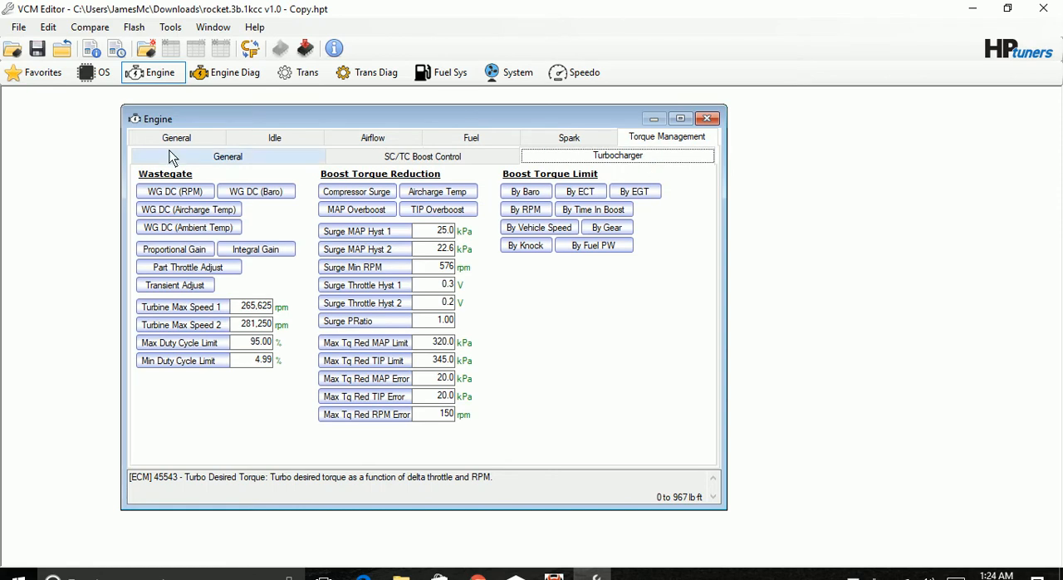
click(169, 194)
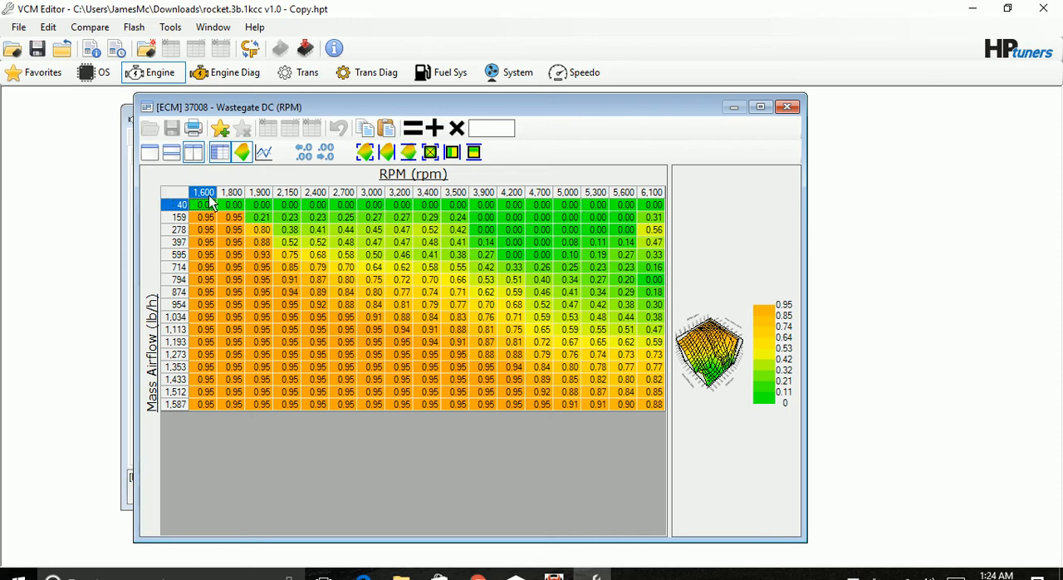
click(177, 196)
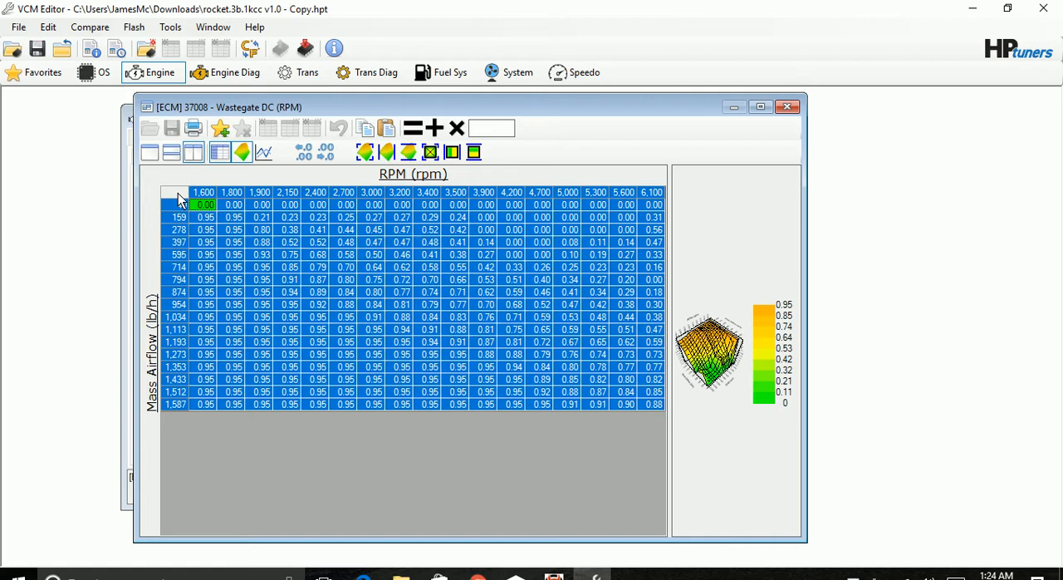
click(498, 131)
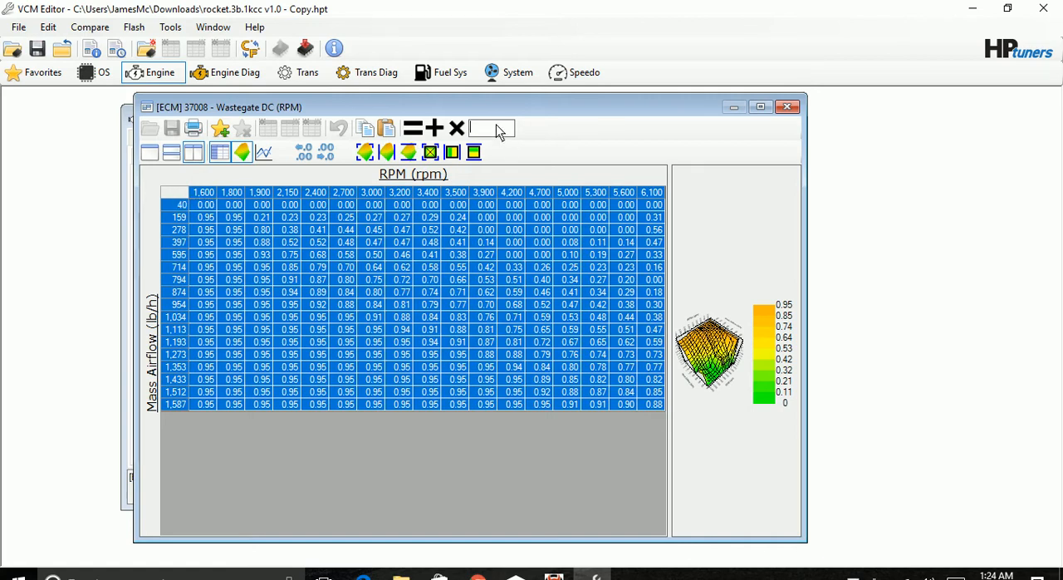
text(.95)
click(414, 129)
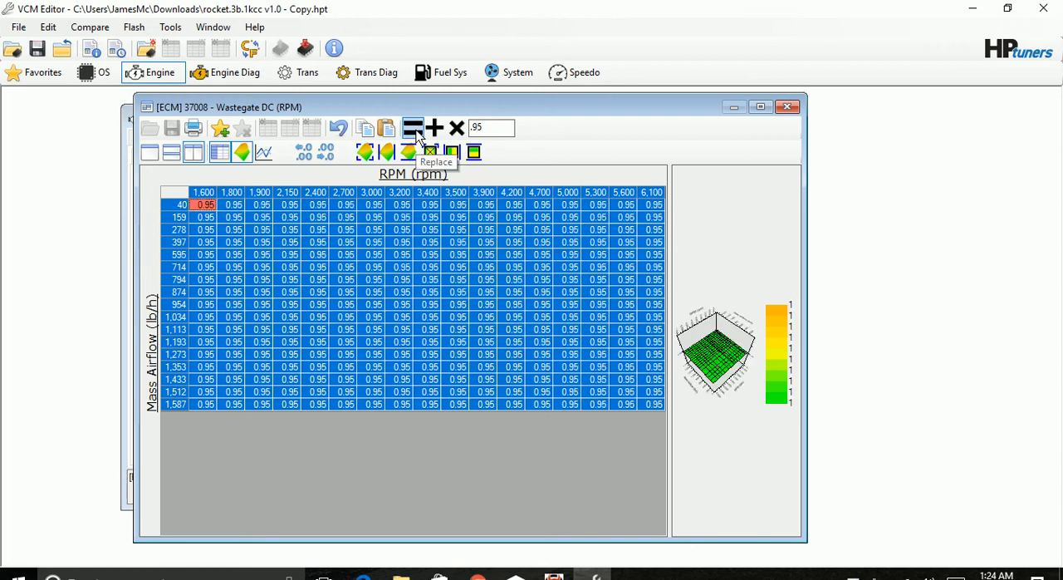
click(485, 344)
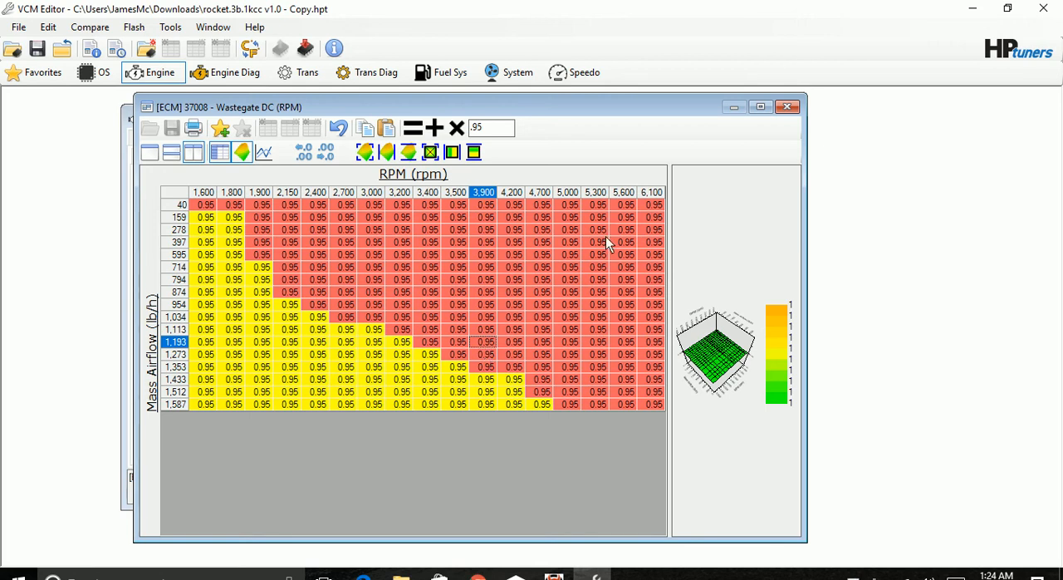
click(786, 109)
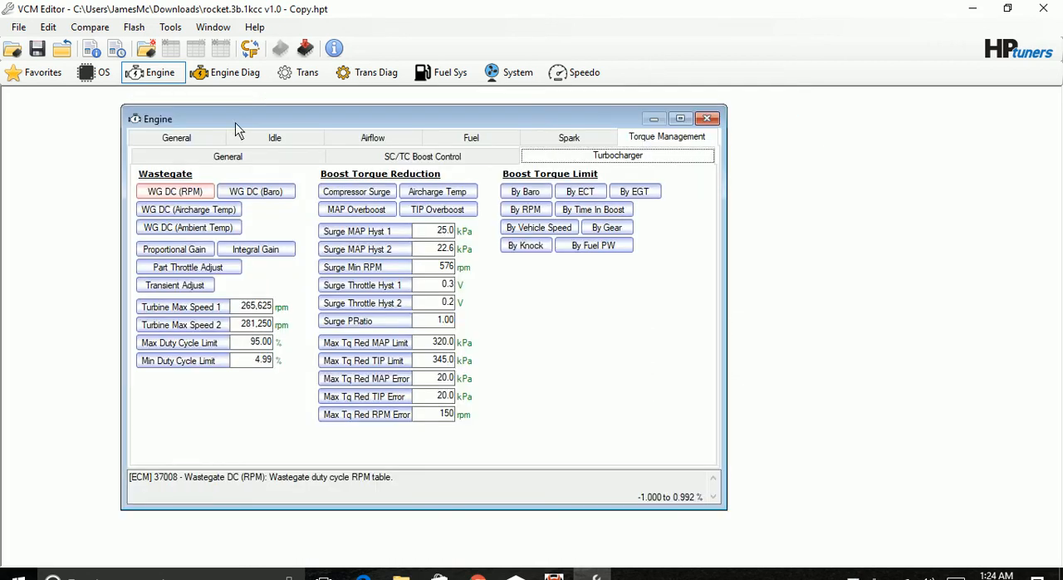
Zero out the whole Wastegate DC (Baro) trim table by replacing all cells with 0%, and close it.
click(237, 191)
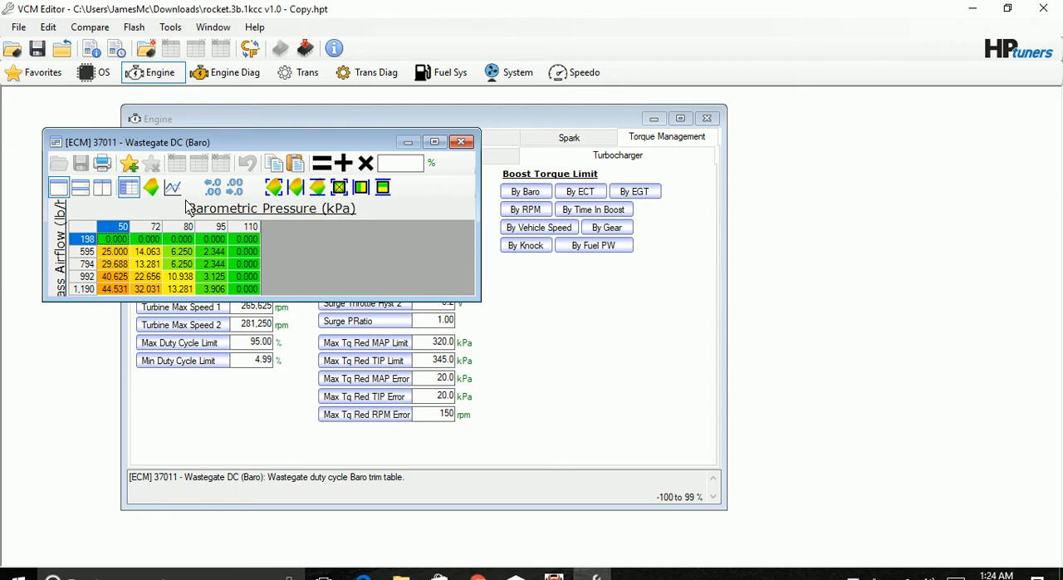
click(93, 226)
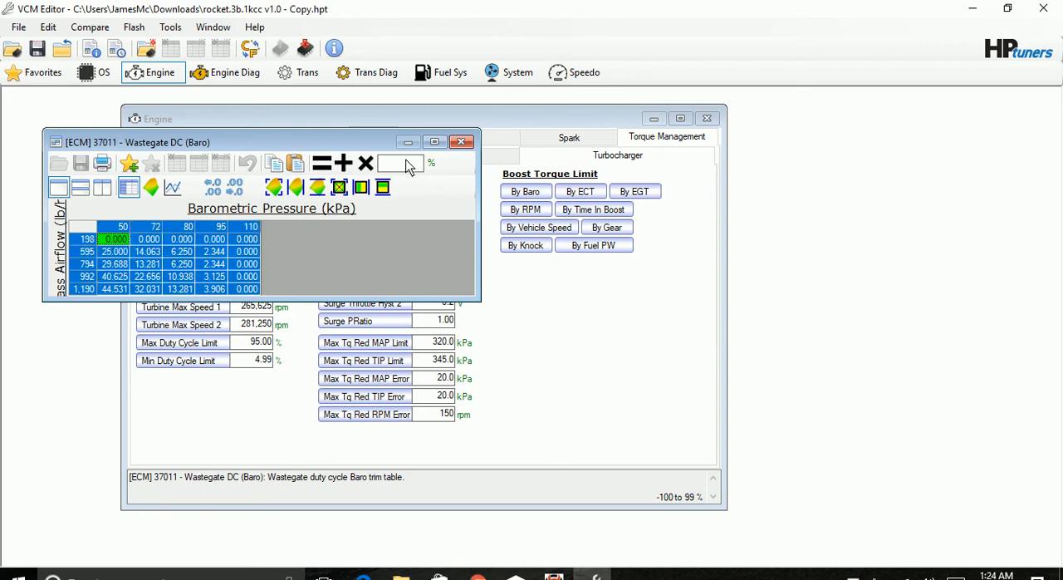
text(0)
click(322, 164)
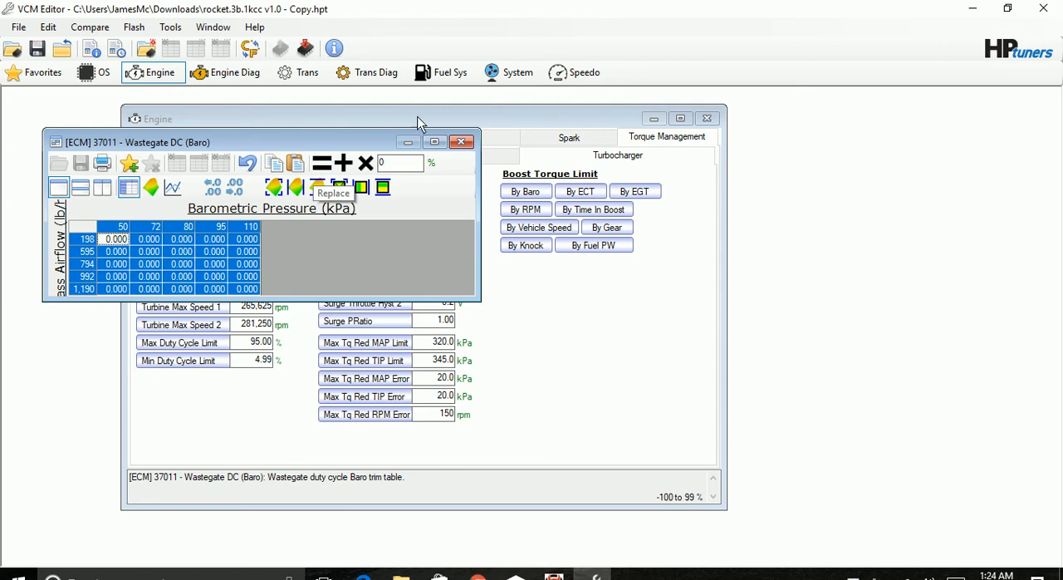
click(462, 142)
Replace all values in the Wastegate DC (Aircharge Temp) table with 0% and close the table.
click(180, 210)
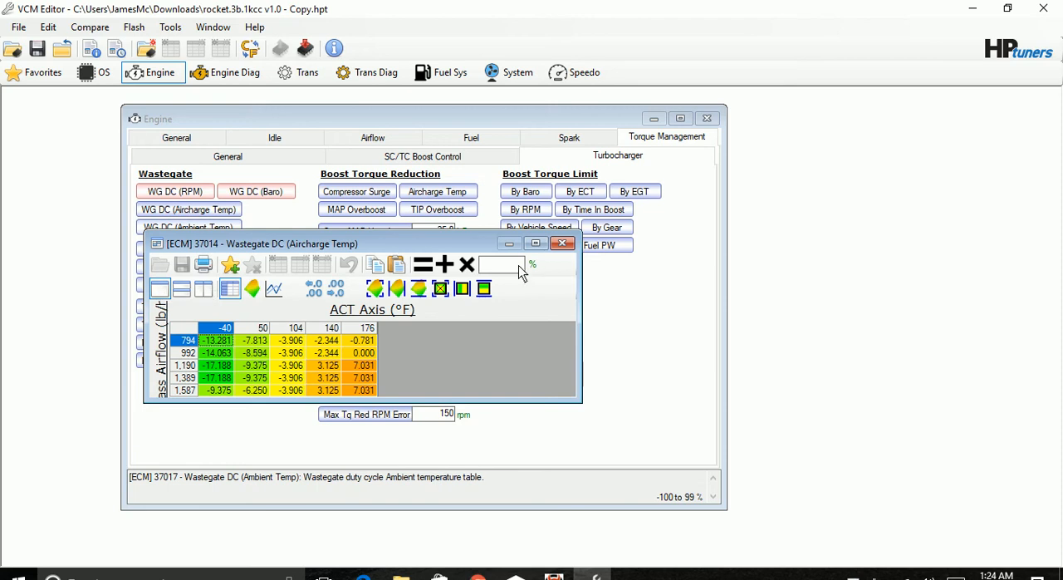
click(184, 328)
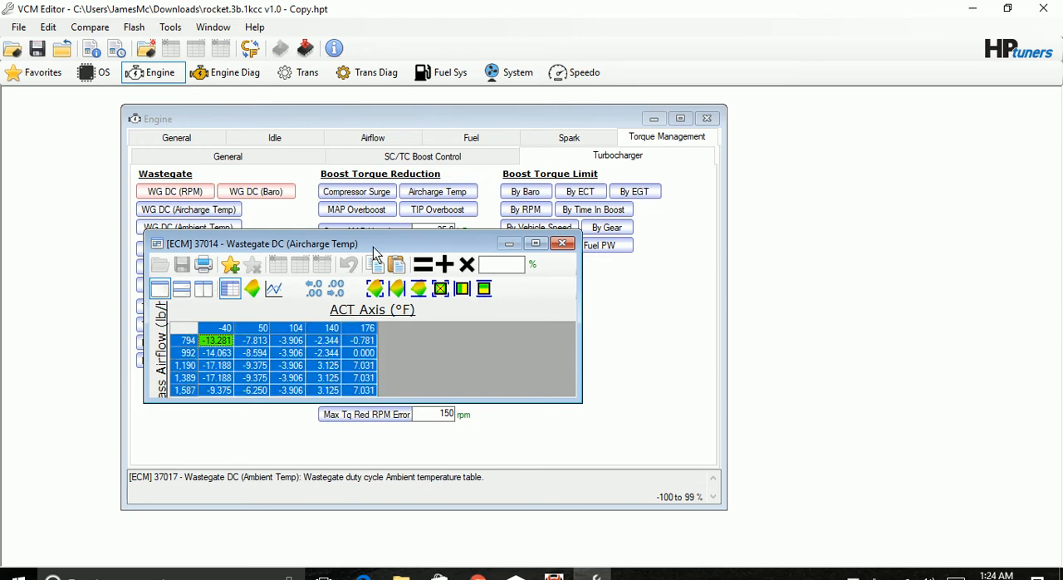
click(512, 262)
click(418, 261)
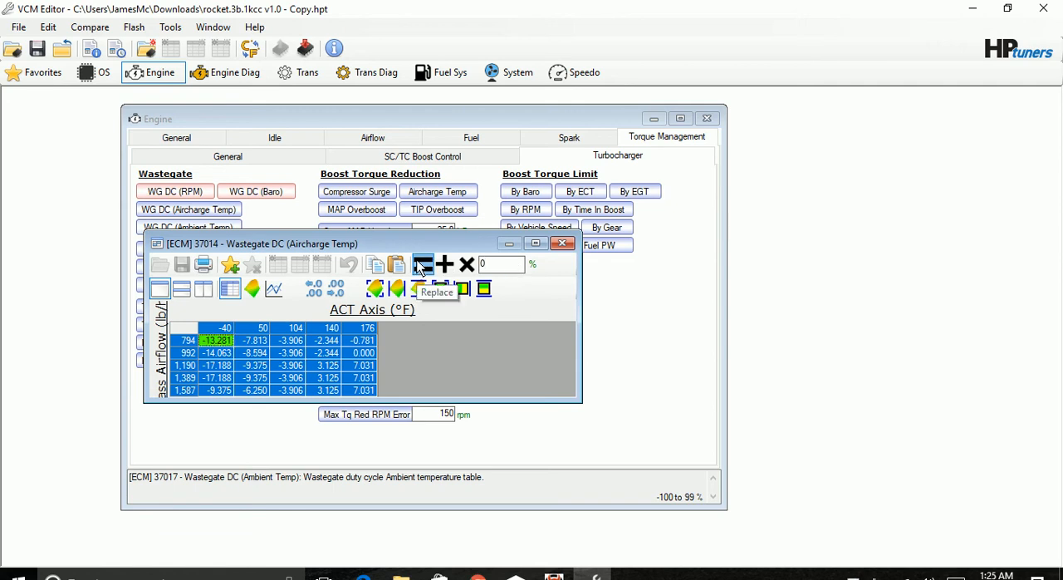
click(563, 244)
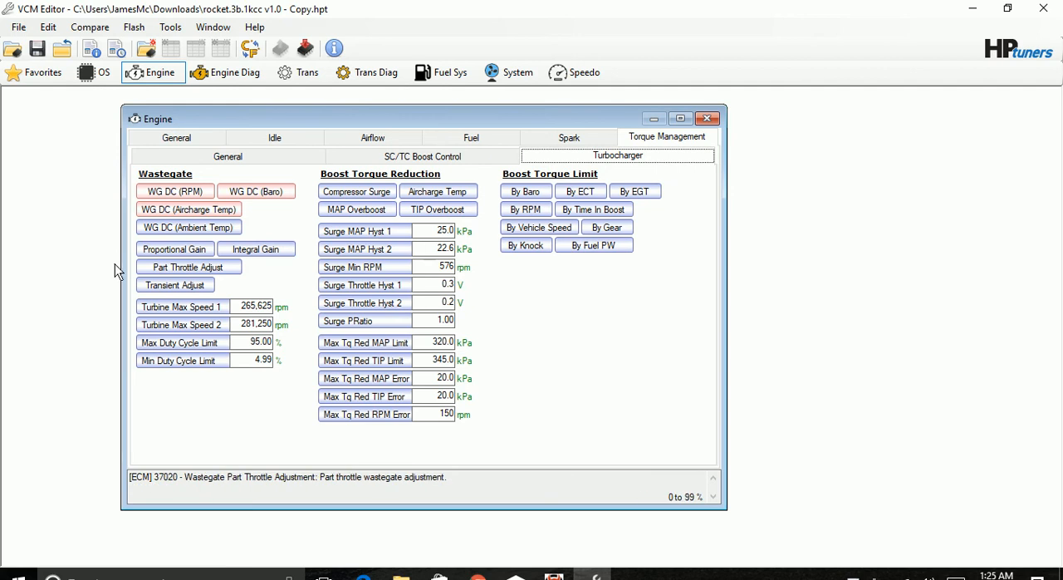
Set all cells of the Wastegate DC (Ambient Temp) table to 0% and close the table.
click(170, 229)
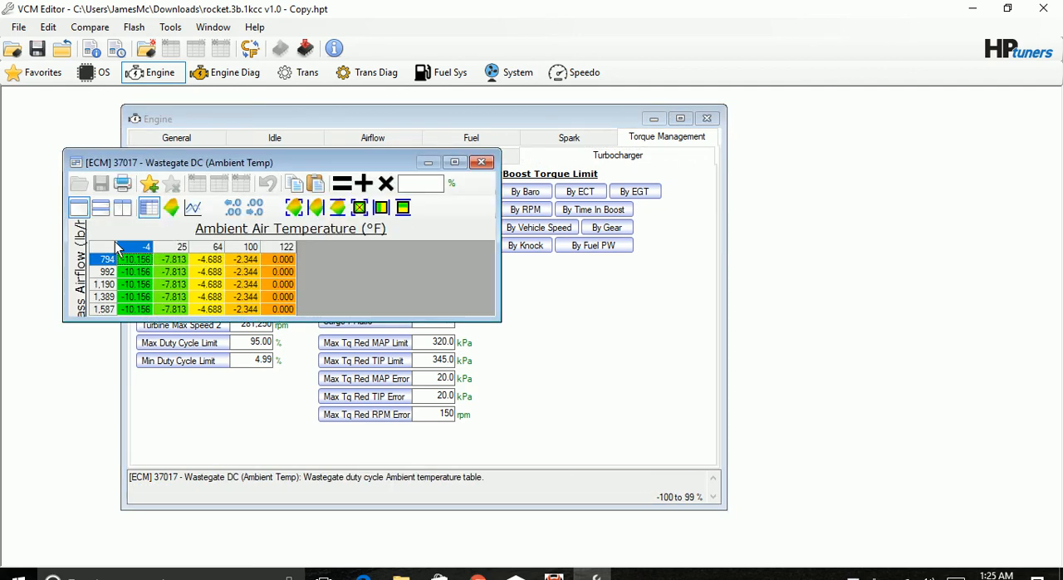
click(111, 244)
click(407, 188)
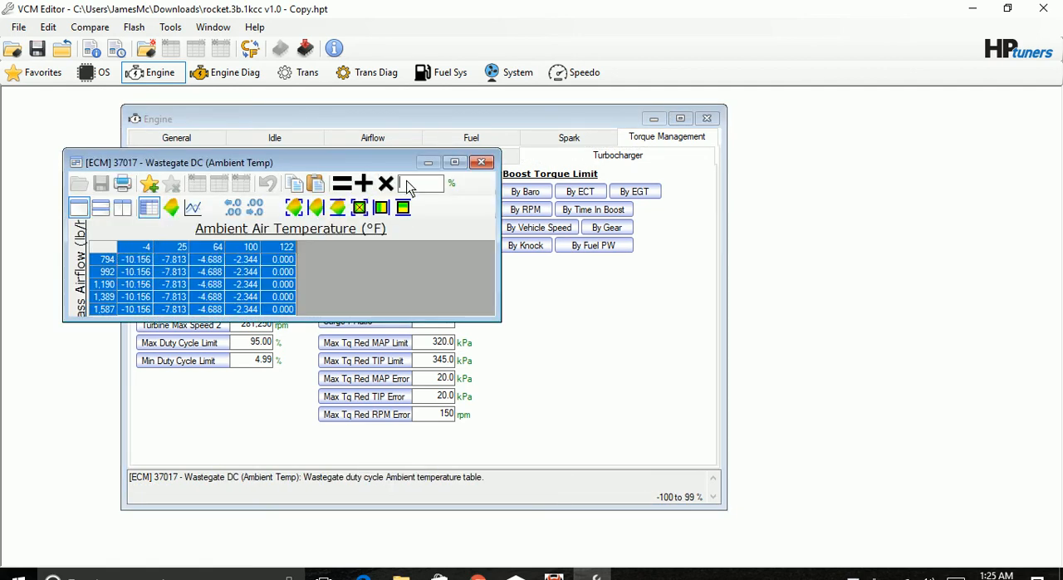
text(0)
key(Return)
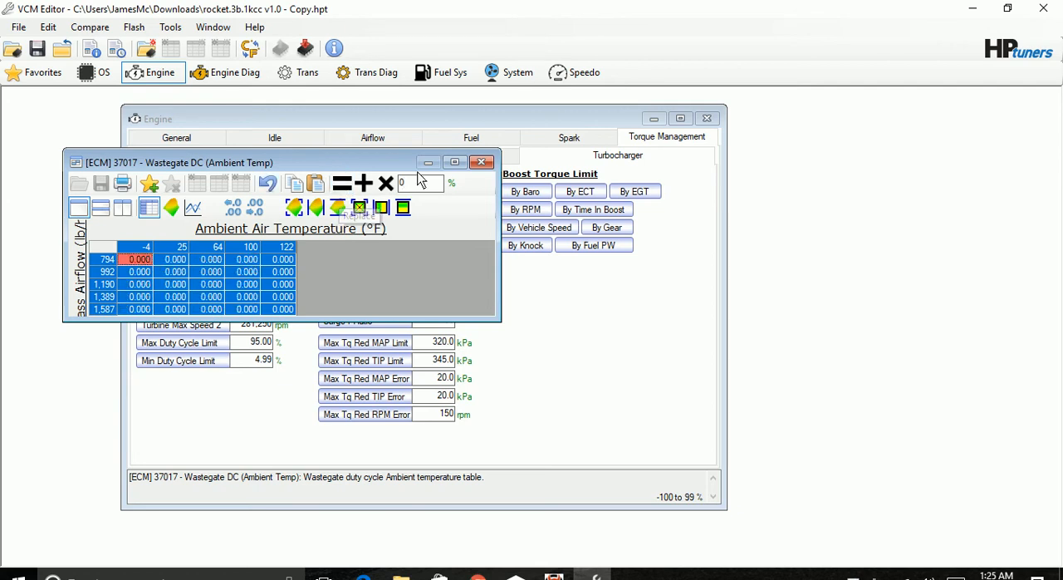
click(481, 162)
Replace all the wastegate's Proportional Gain values with 0% across the mass airflow range and close the table.
click(202, 252)
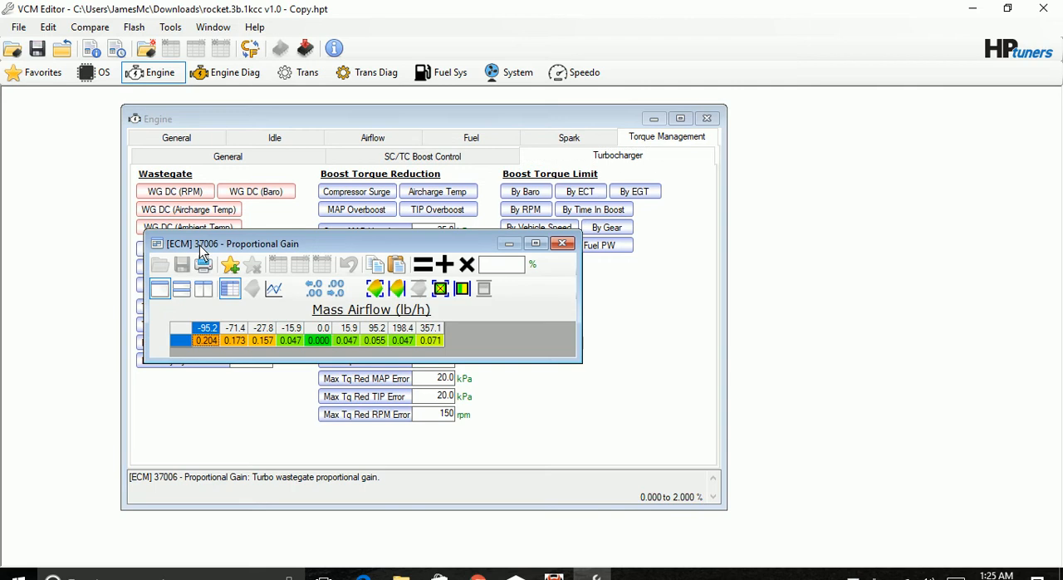
click(505, 272)
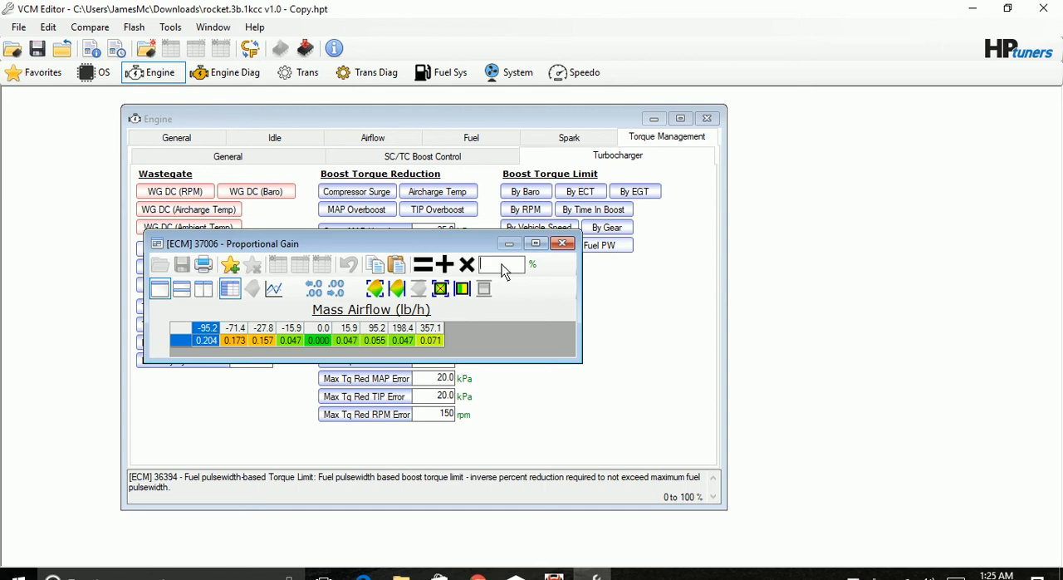
text(0)
click(191, 324)
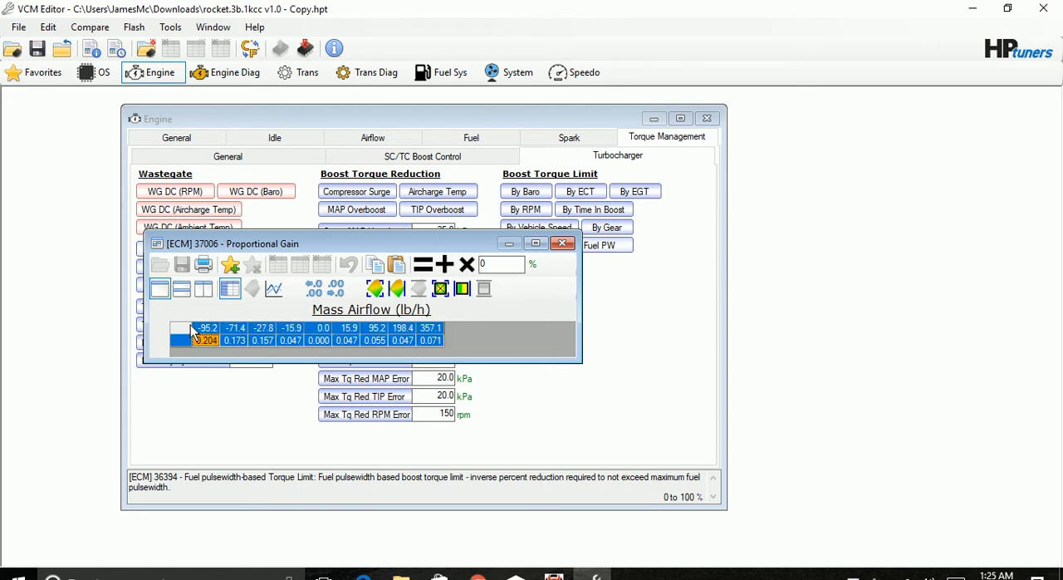
click(417, 270)
click(559, 243)
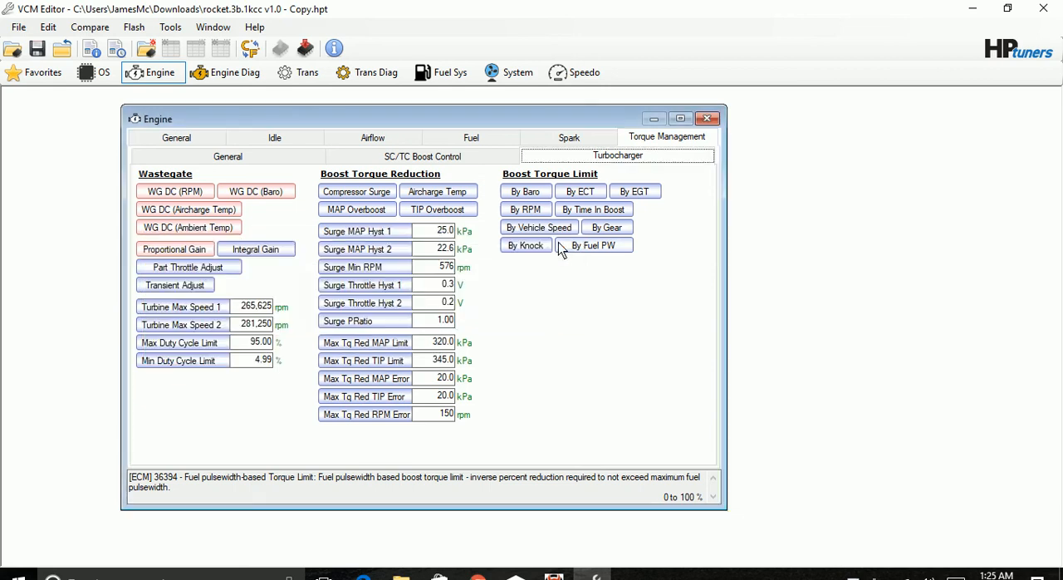
Set the wastegate's Integral Gain to 0% for every mass airflow column and close the table.
click(270, 253)
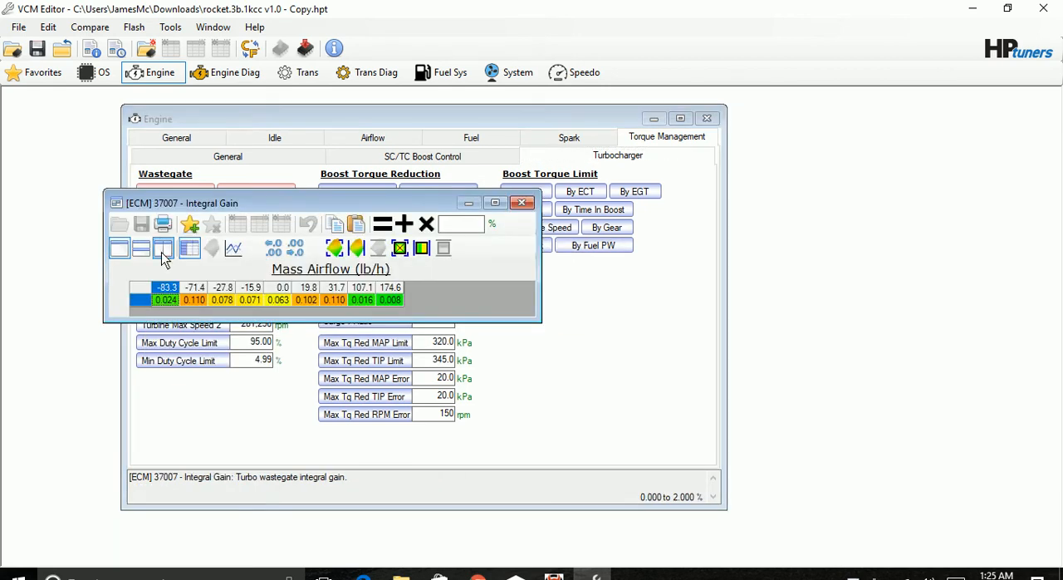
click(145, 299)
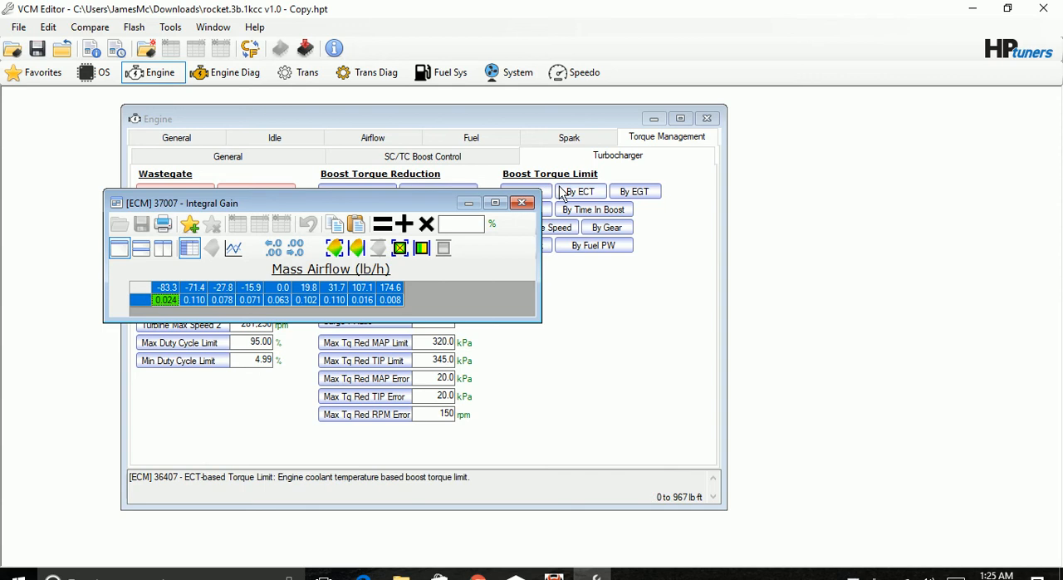
click(471, 222)
text(0)
click(394, 226)
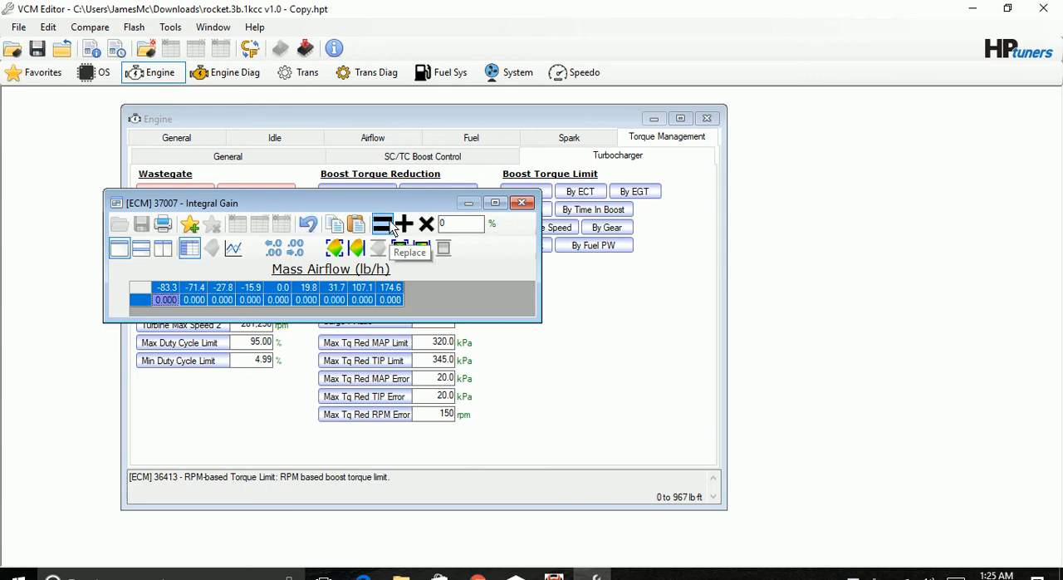
click(522, 202)
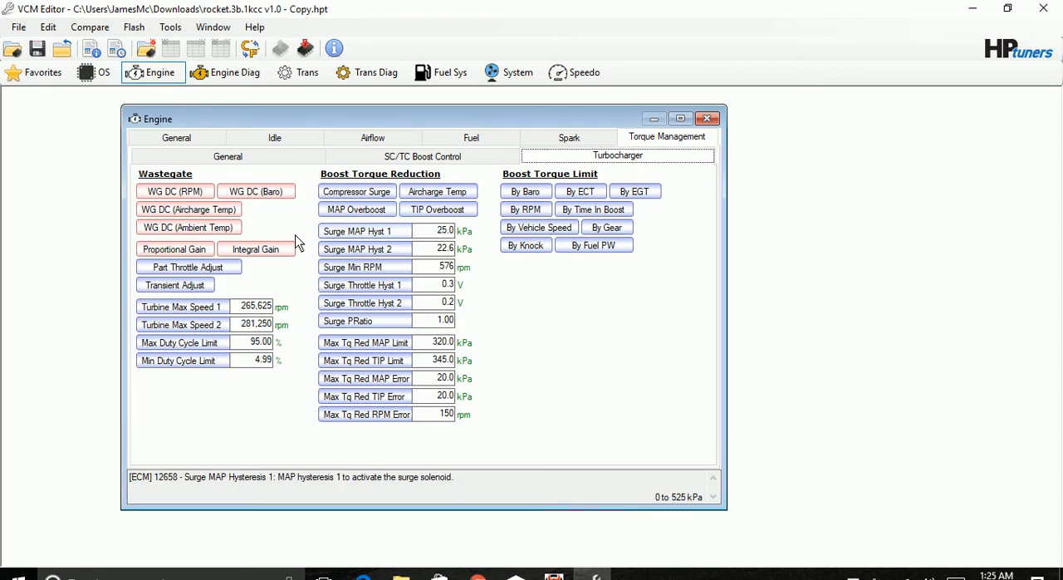
Replace every cell of the Wastegate Part Throttle Adjustment table with 0%.
click(192, 268)
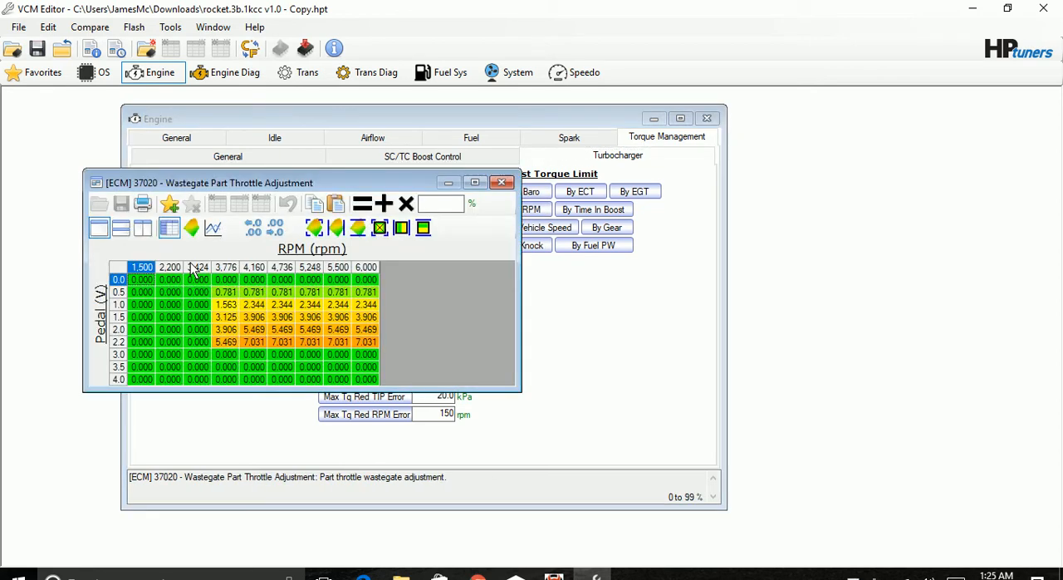
click(118, 267)
click(441, 206)
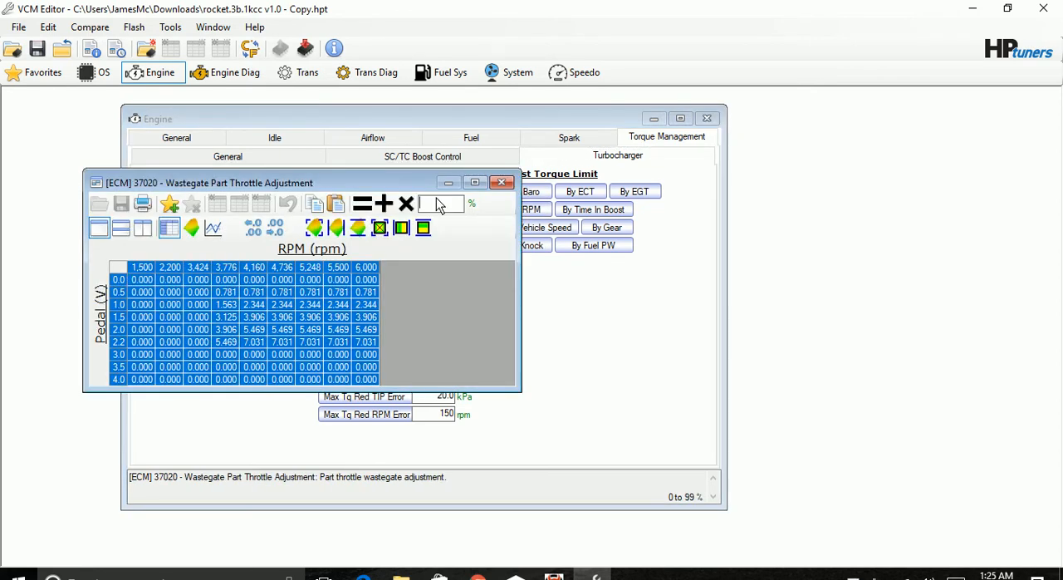
text(0)
click(363, 205)
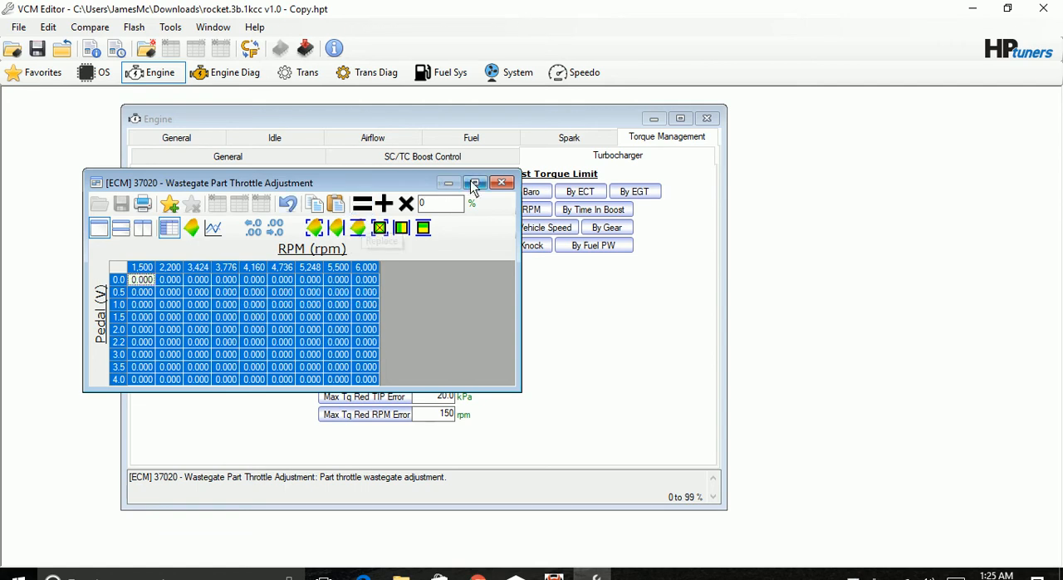
Close the part throttle table and replace every cell of the Wastegate Transient Adjustment table with 0%, closing it when done.
click(501, 184)
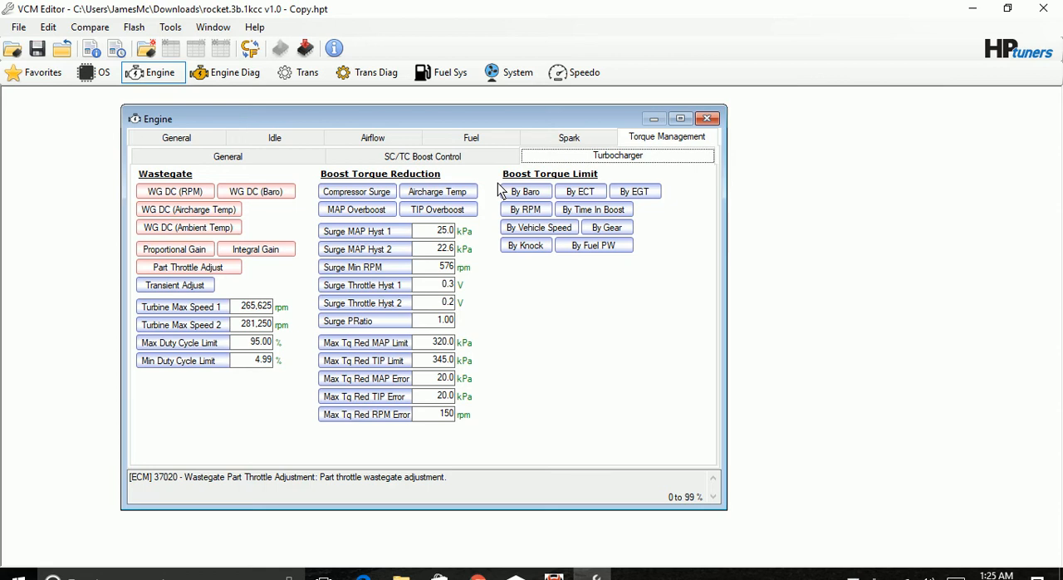
click(194, 287)
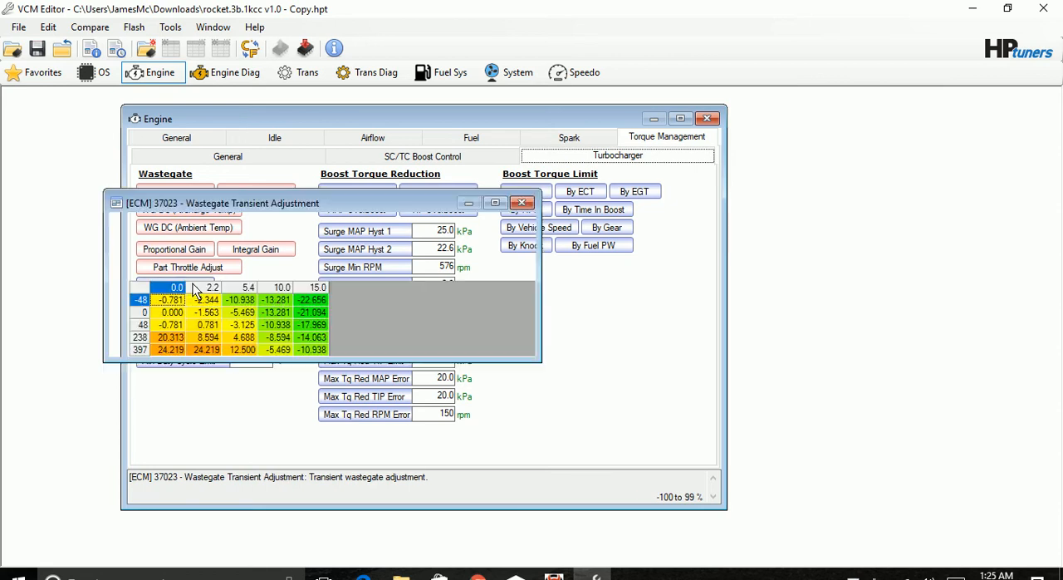
click(140, 287)
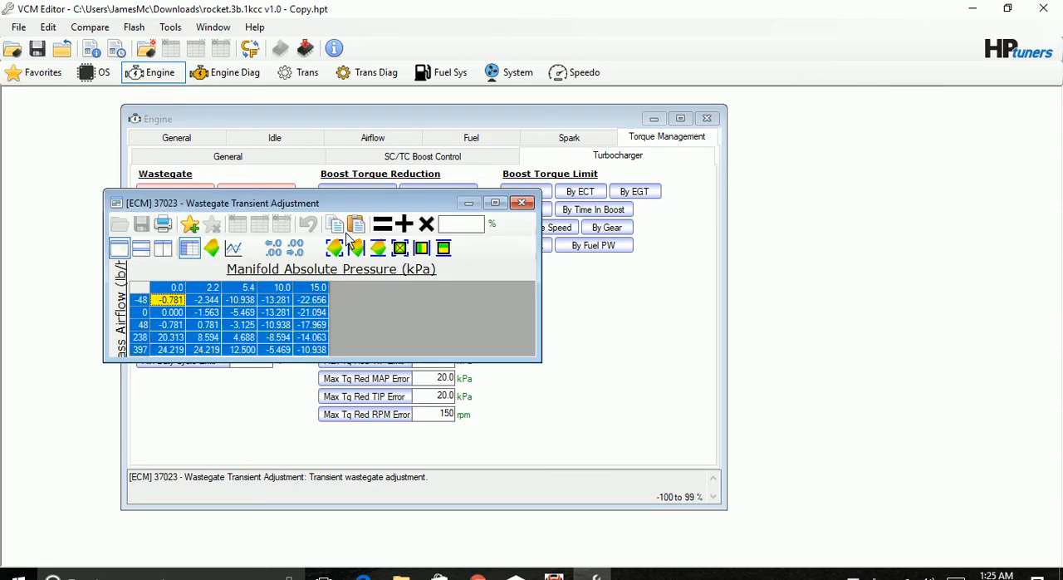
click(446, 226)
text(0)
click(382, 224)
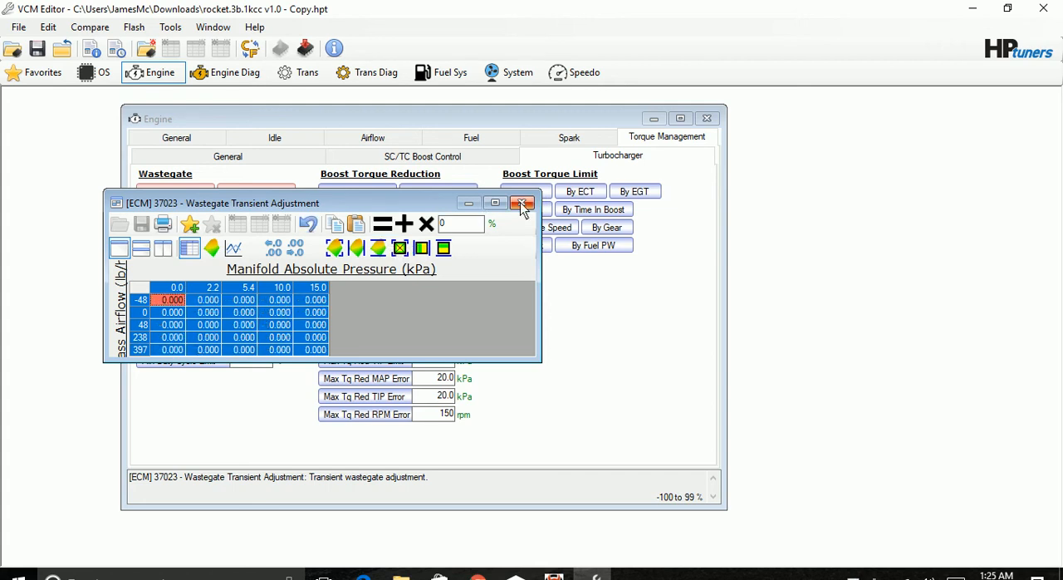
click(522, 204)
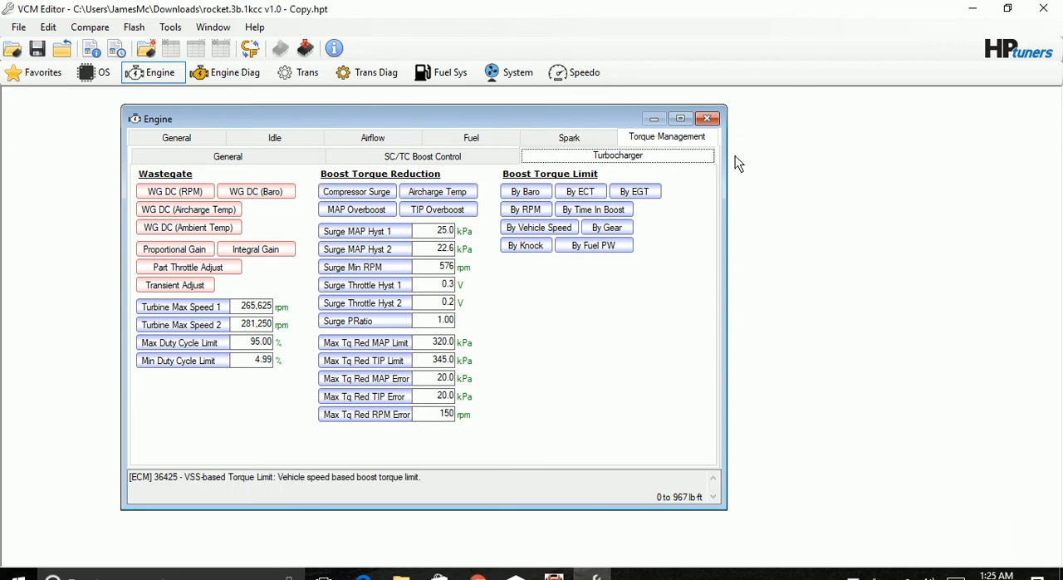
Check the Baro-based Torque Limit table and replace all ECT-based Torque Limit values with 967 lb-ft, overriding the predefined limits.
click(536, 198)
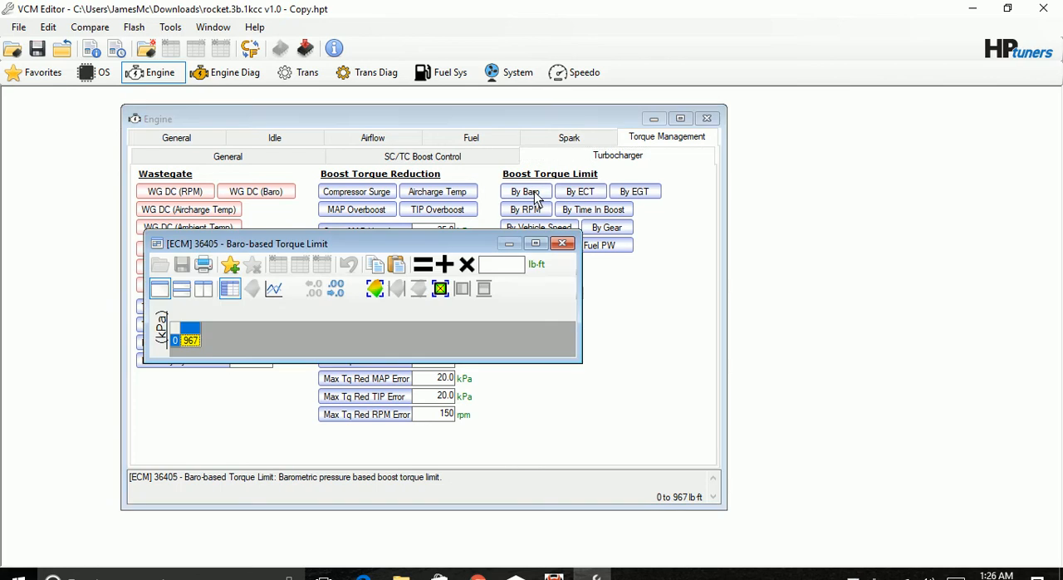
click(562, 243)
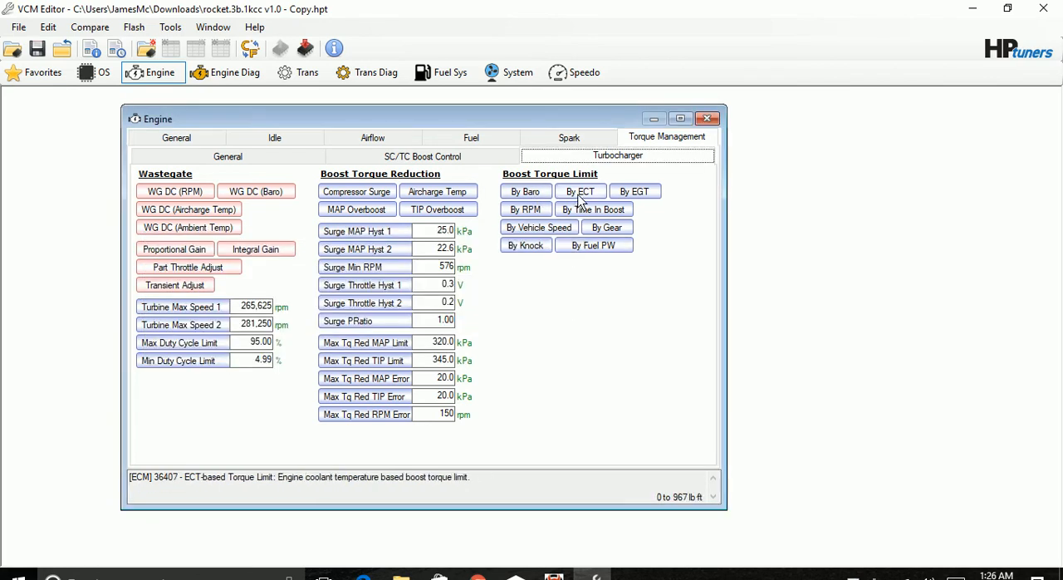
click(581, 196)
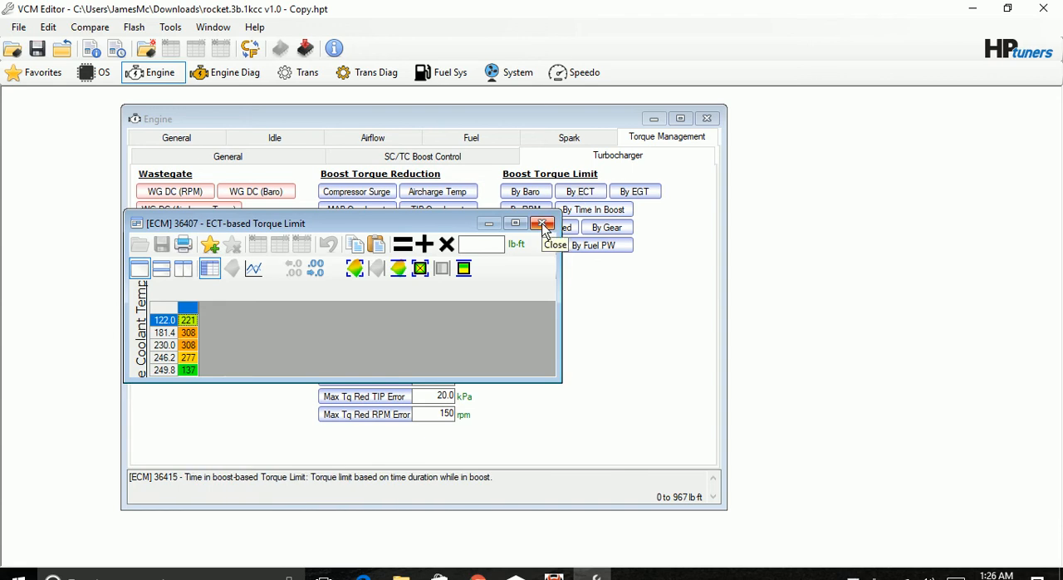
click(172, 305)
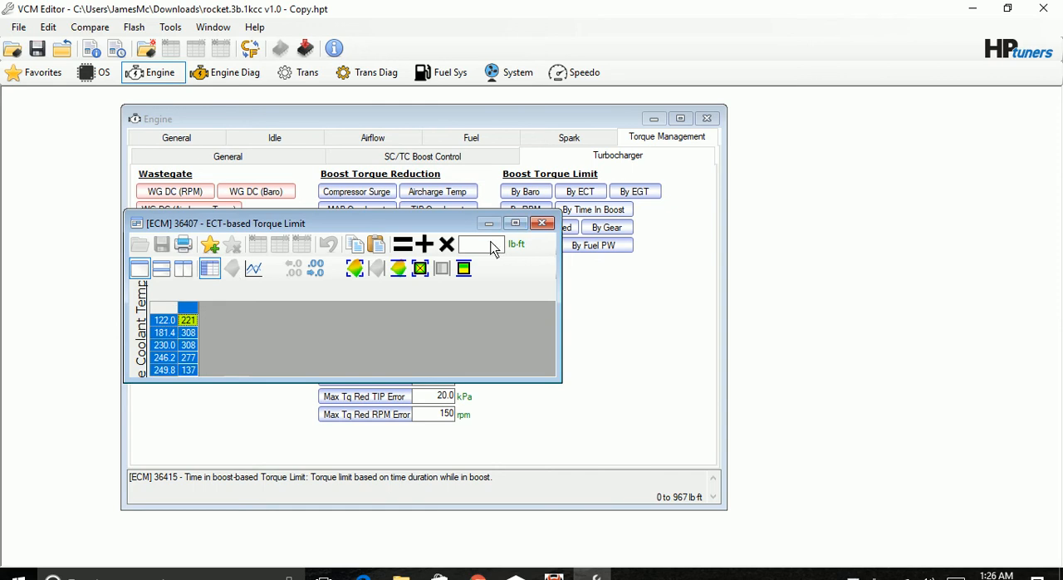
click(491, 246)
text(967)
click(400, 251)
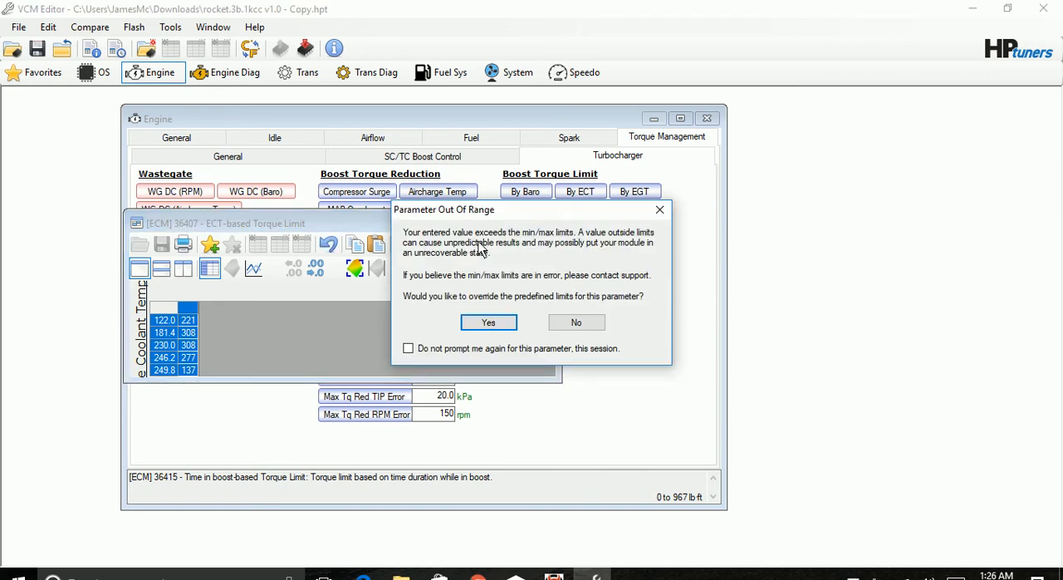
click(487, 324)
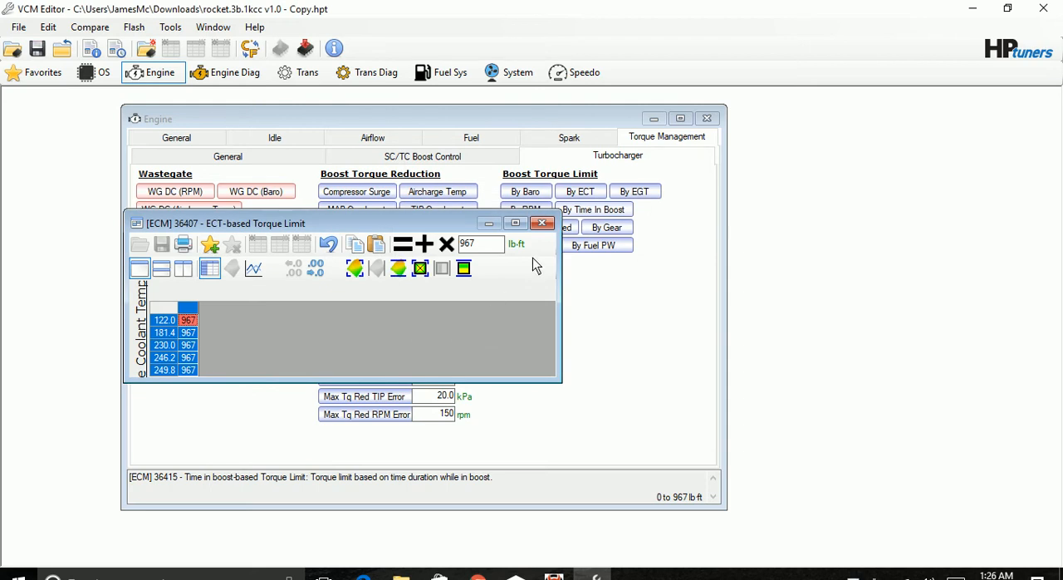
click(542, 223)
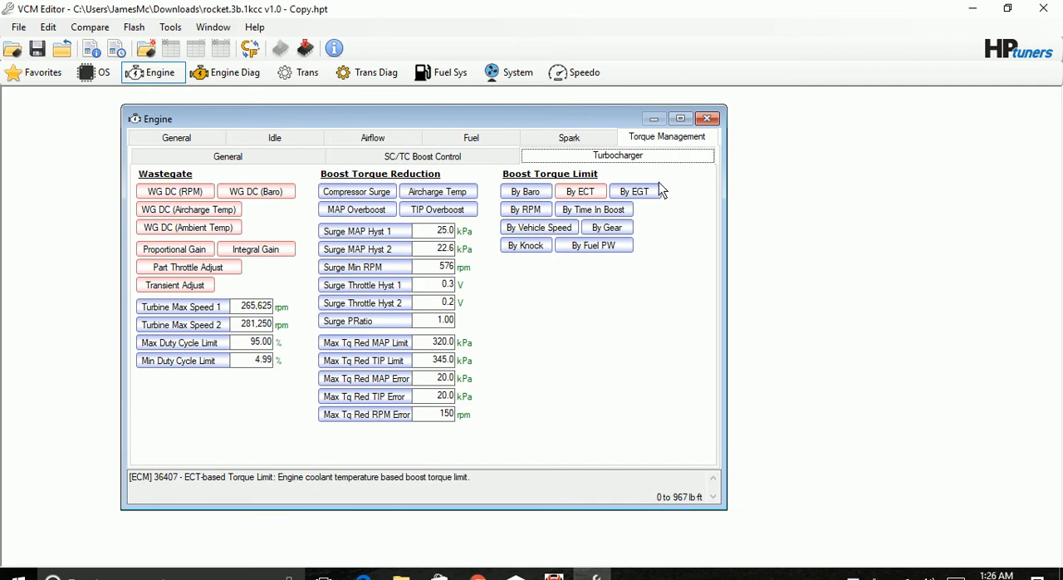
Check the EGT-based Torque Limit table and set every RPM-based Torque Limit value to 967 lb-ft, accepting the limit overrides.
click(635, 192)
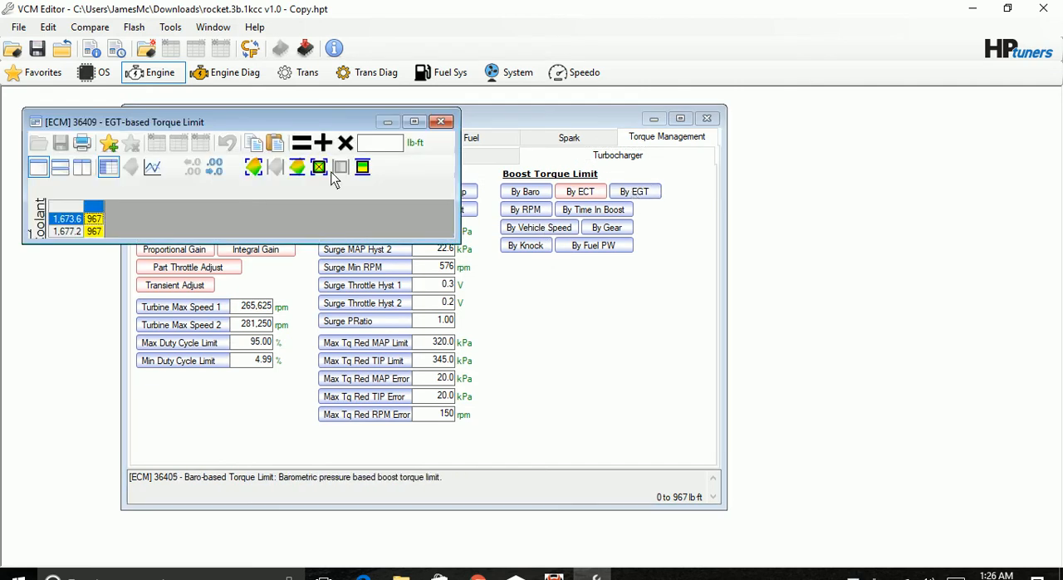
click(441, 121)
click(525, 210)
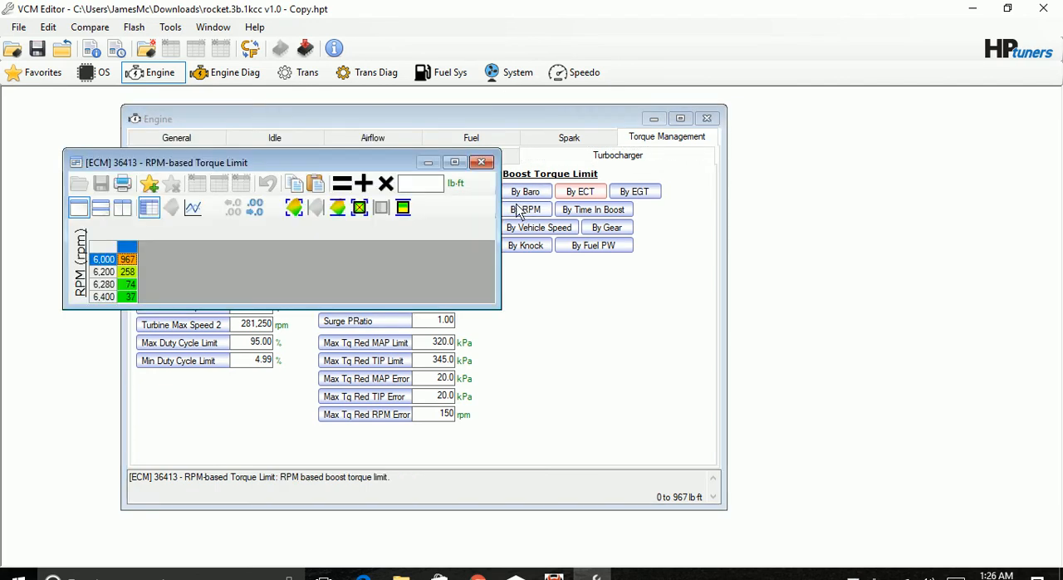
click(111, 249)
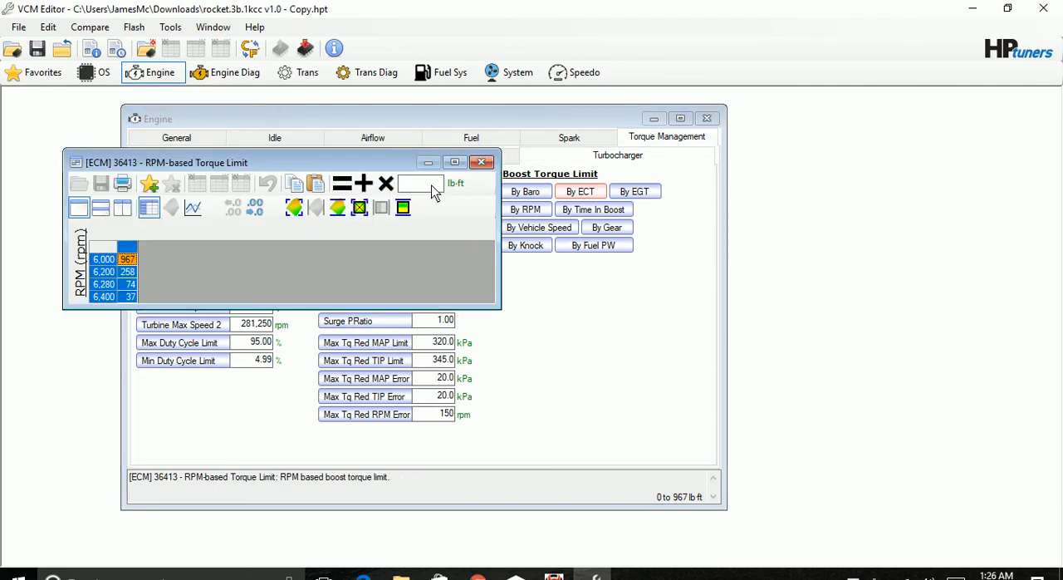
text(967)
click(345, 184)
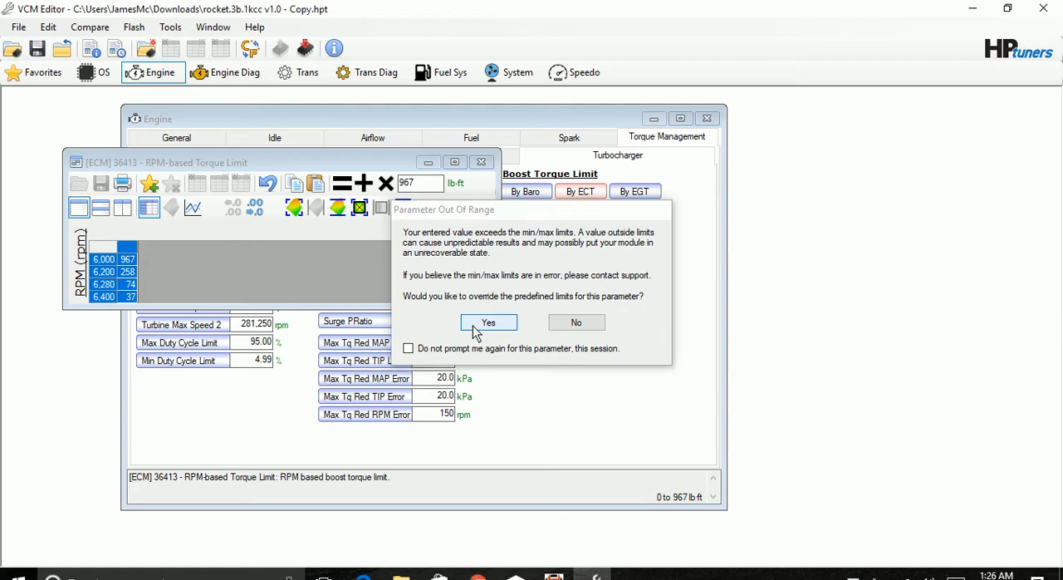
click(476, 331)
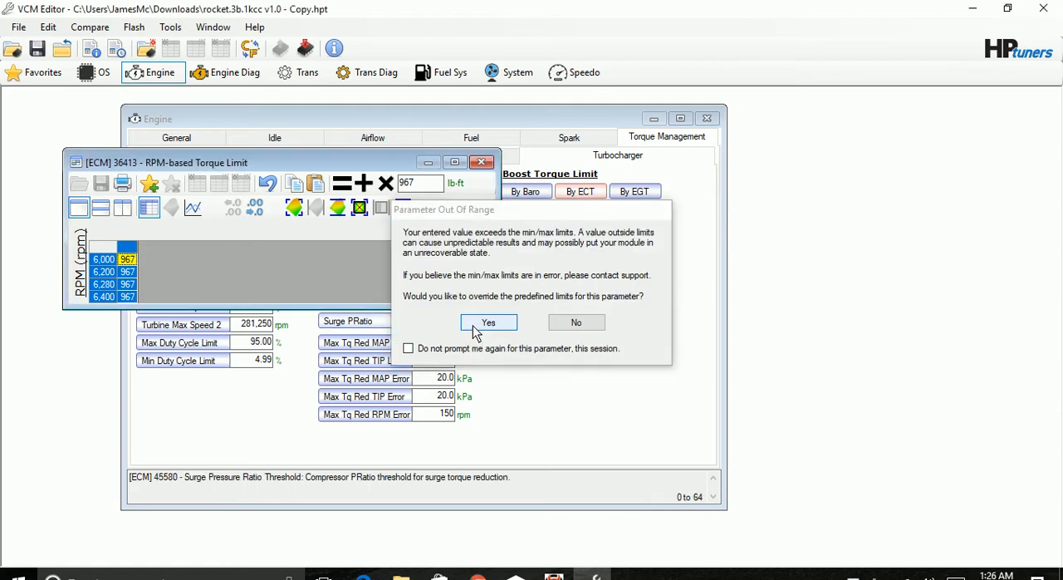
click(476, 329)
click(482, 162)
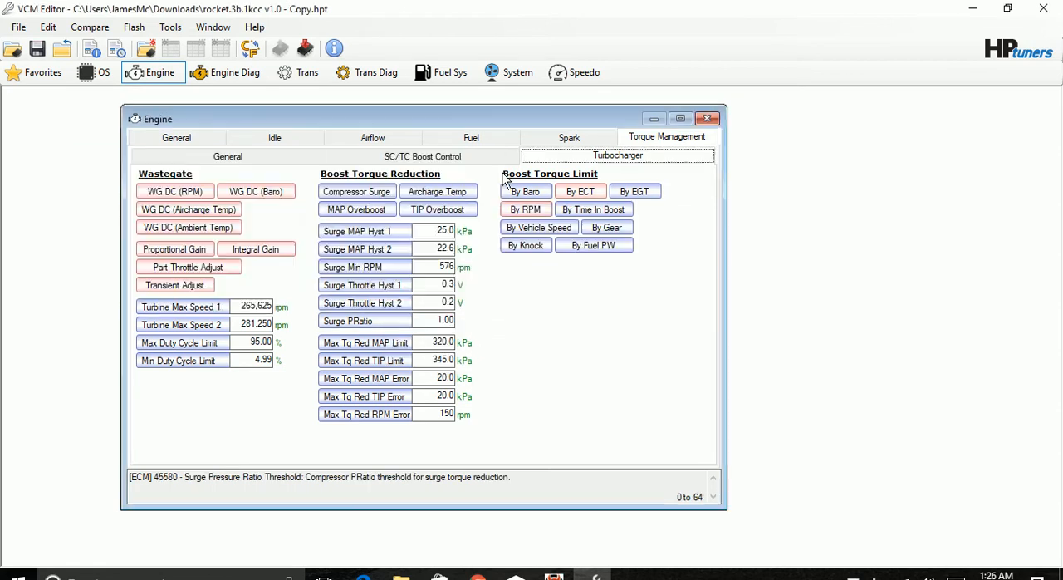
Check the Time in boost-based Torque Limit and set all vehicle-speed-based torque limits to 967 lb-ft, overriding the predefined limits.
click(591, 209)
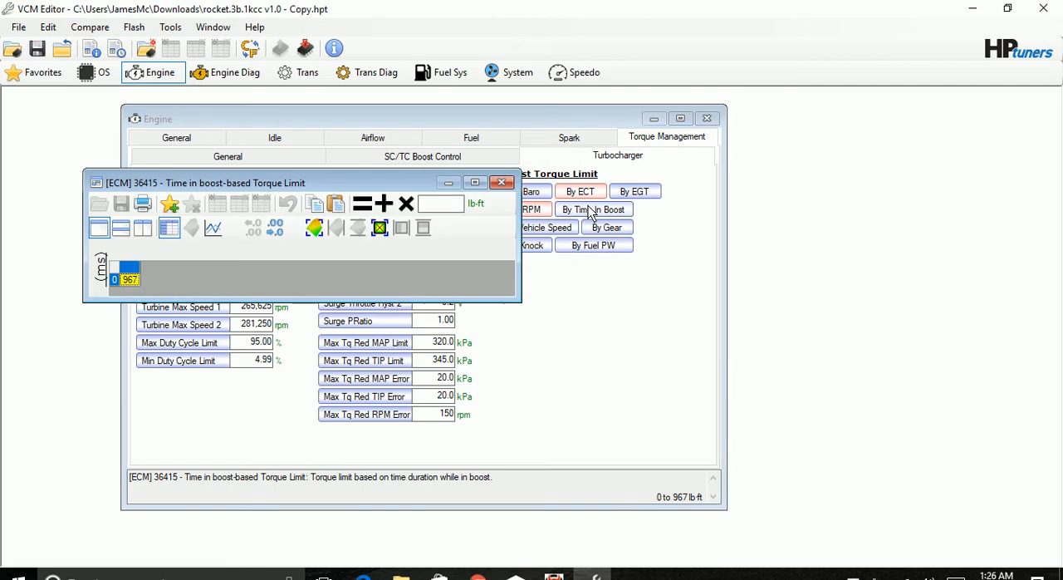
click(502, 182)
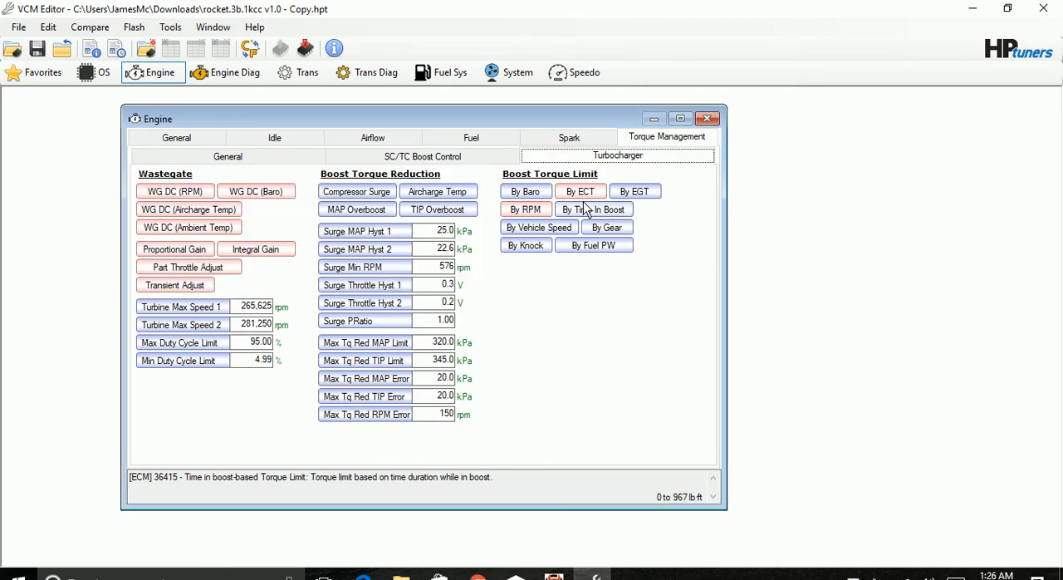
click(546, 225)
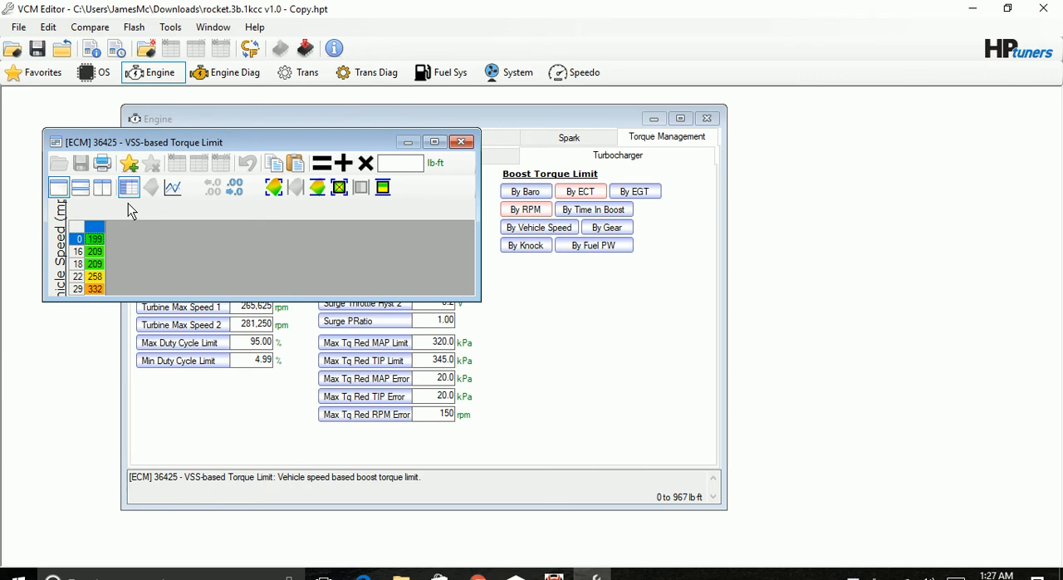
click(83, 234)
click(407, 166)
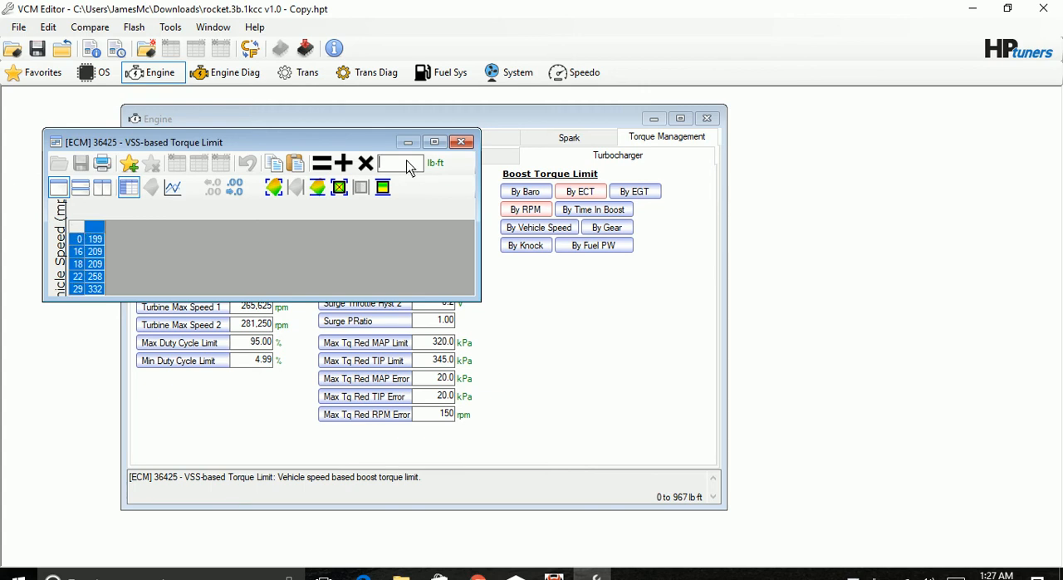
text(960)
key(BackSpace)
text(7)
click(330, 166)
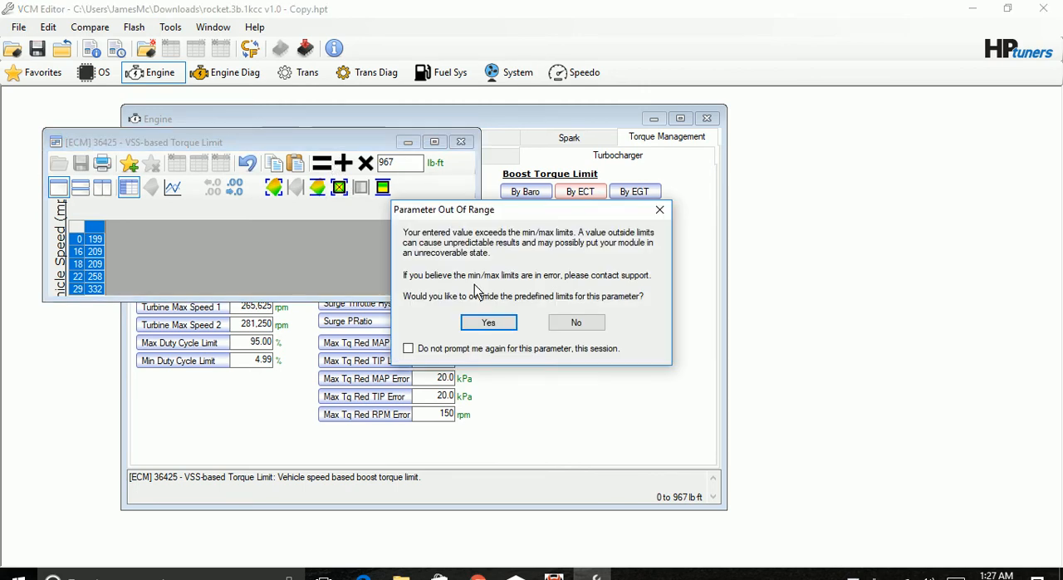
click(485, 322)
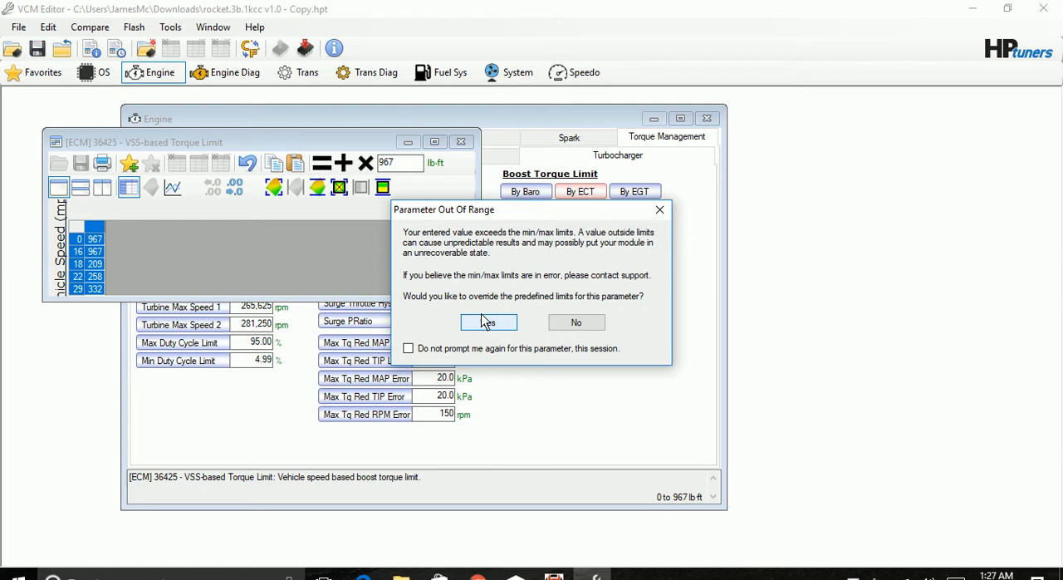
click(486, 322)
click(486, 322)
click(486, 323)
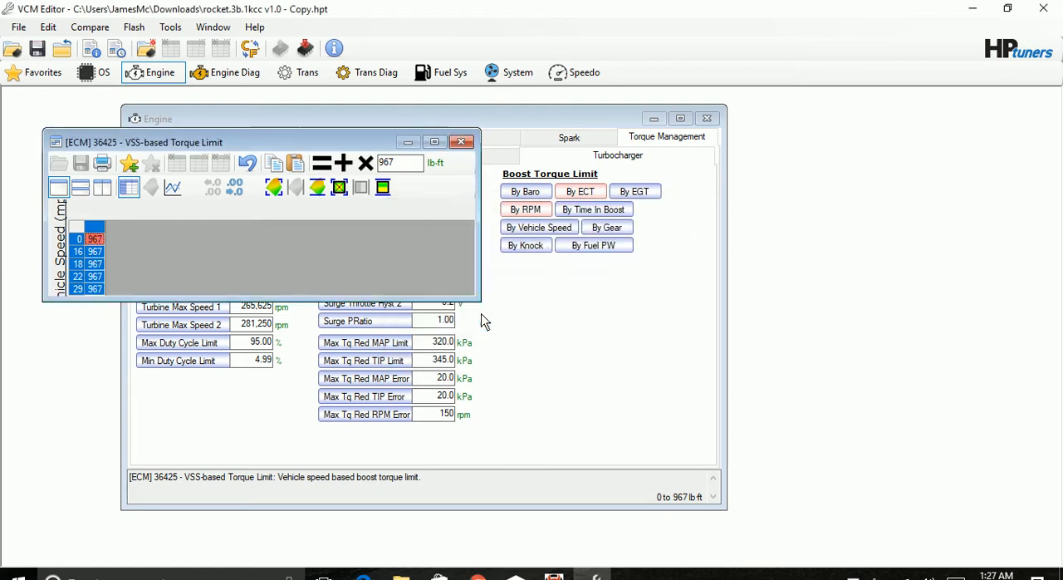
click(461, 143)
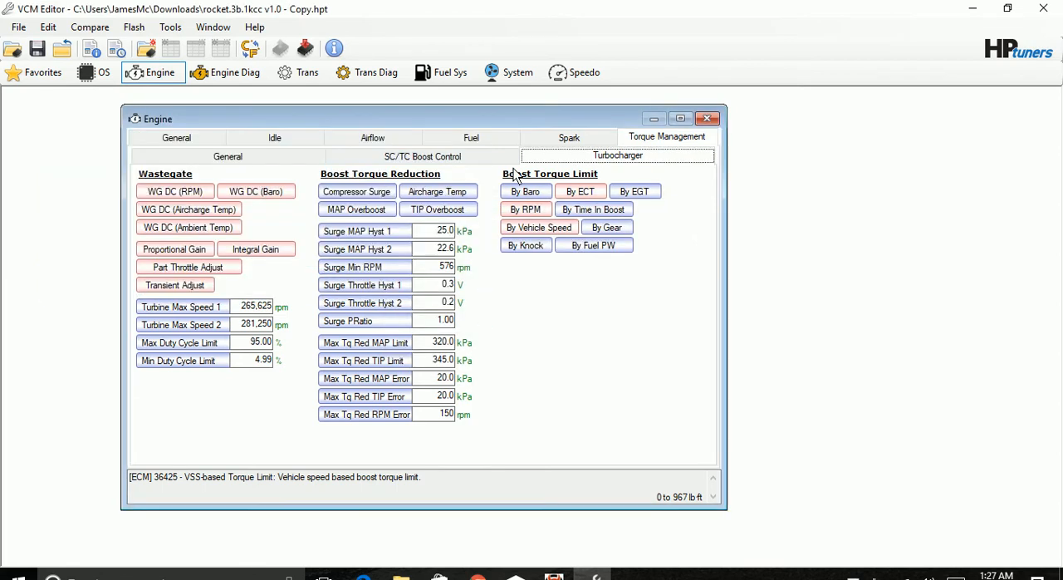
Review the Time in boost-based and Baro-based Torque Limit tables again, closing each one.
click(591, 212)
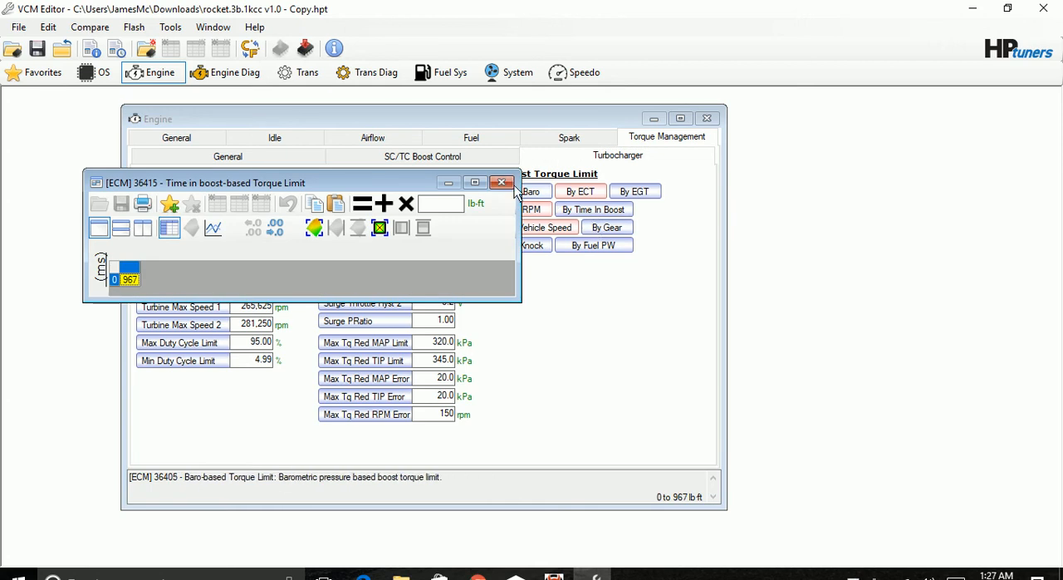
click(501, 182)
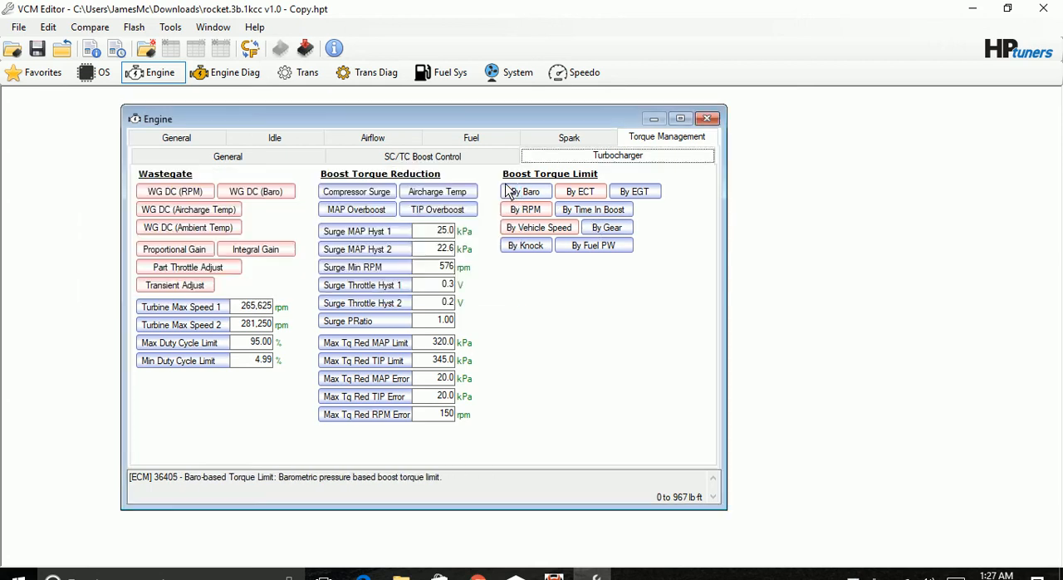
click(526, 192)
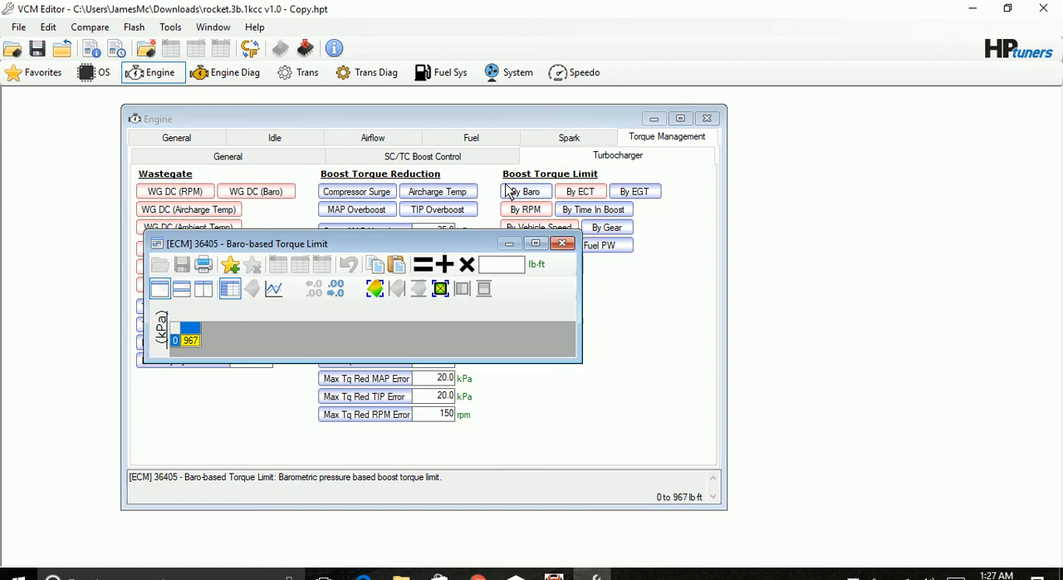
click(563, 242)
Replace every Gear-based Torque Limit value, for all manual and auto gears, with 967 lb-ft, overriding the predefined limits, and close the table.
click(604, 227)
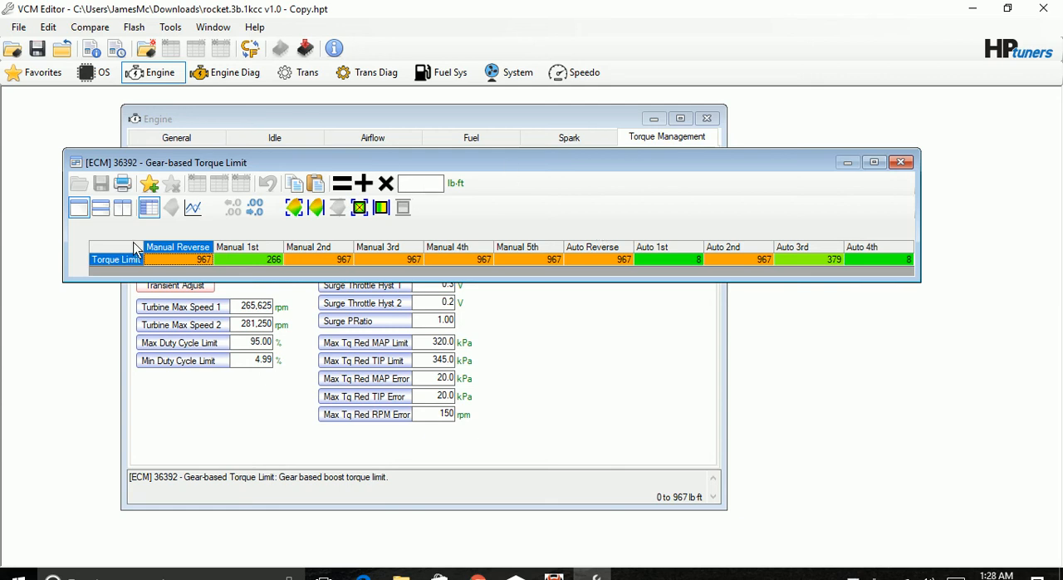
key(ctrl+a)
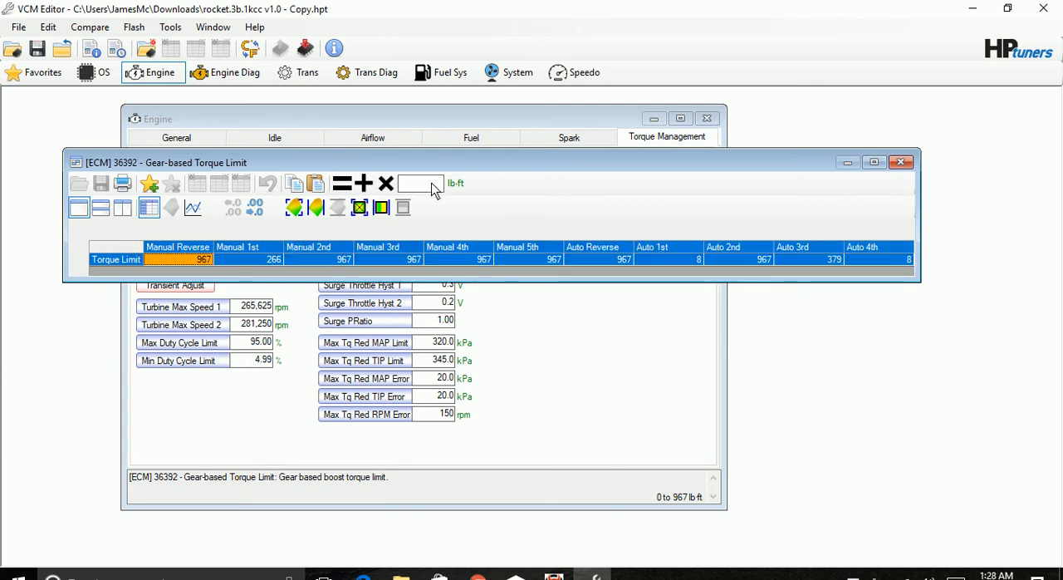
click(433, 187)
text(967)
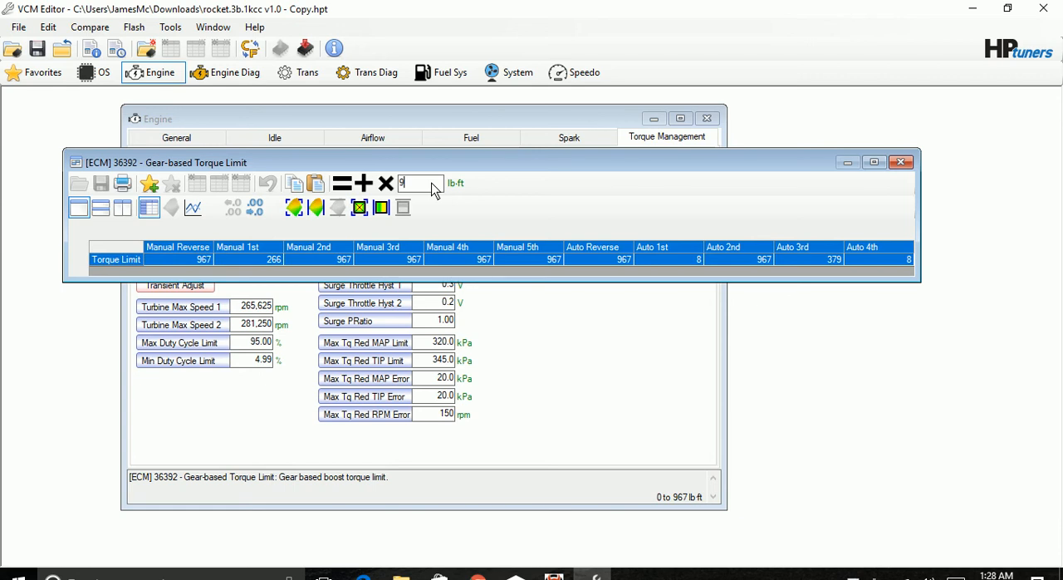
click(340, 186)
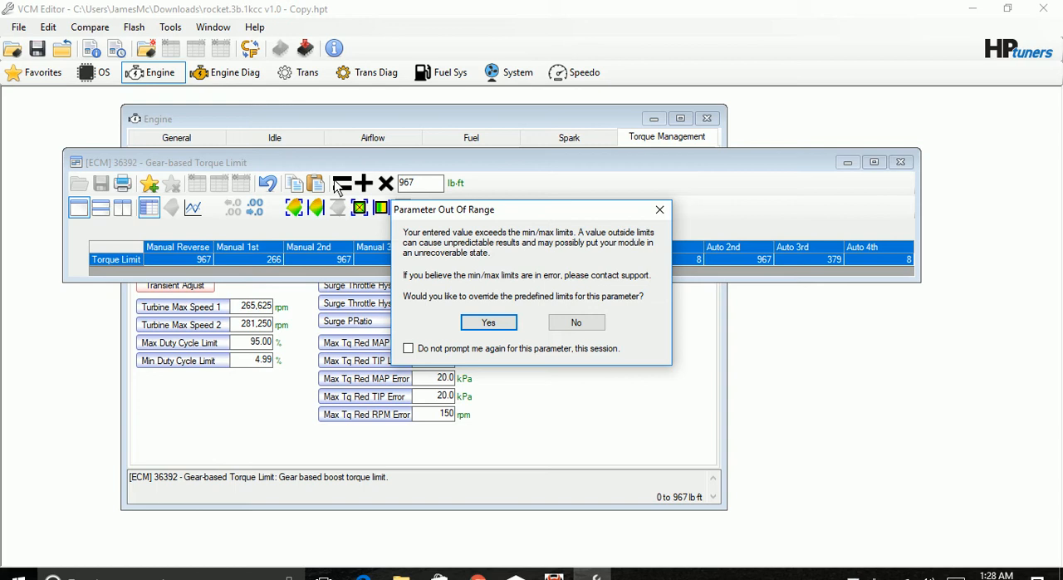
click(469, 325)
click(488, 323)
click(468, 323)
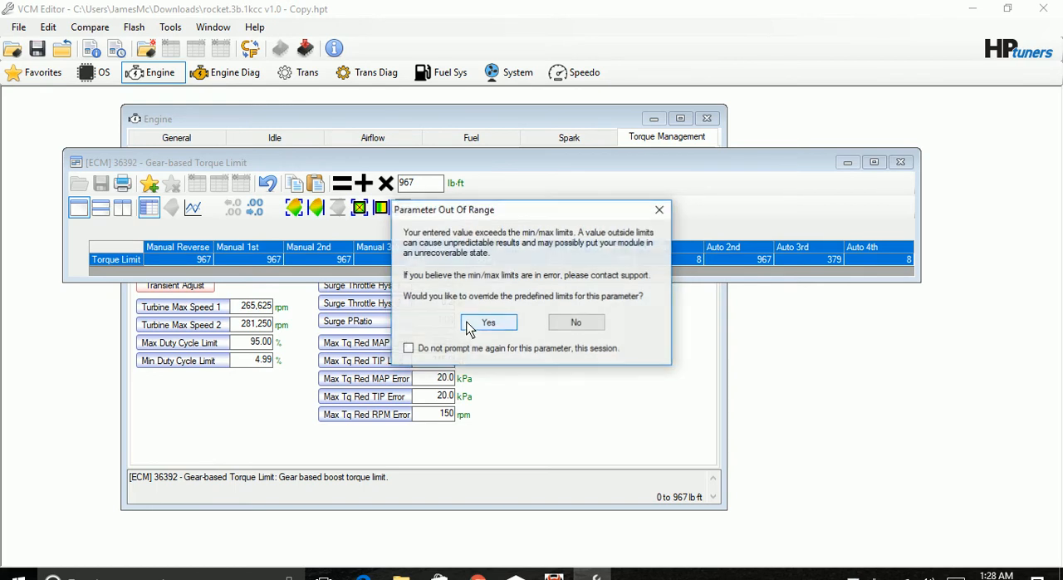
click(468, 323)
click(468, 323)
click(468, 324)
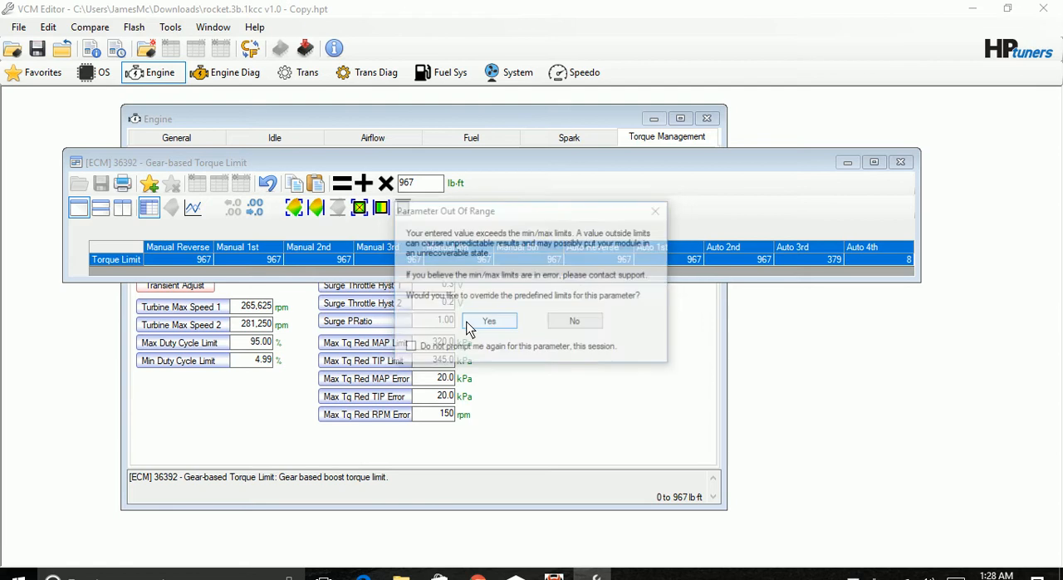
click(467, 324)
click(468, 324)
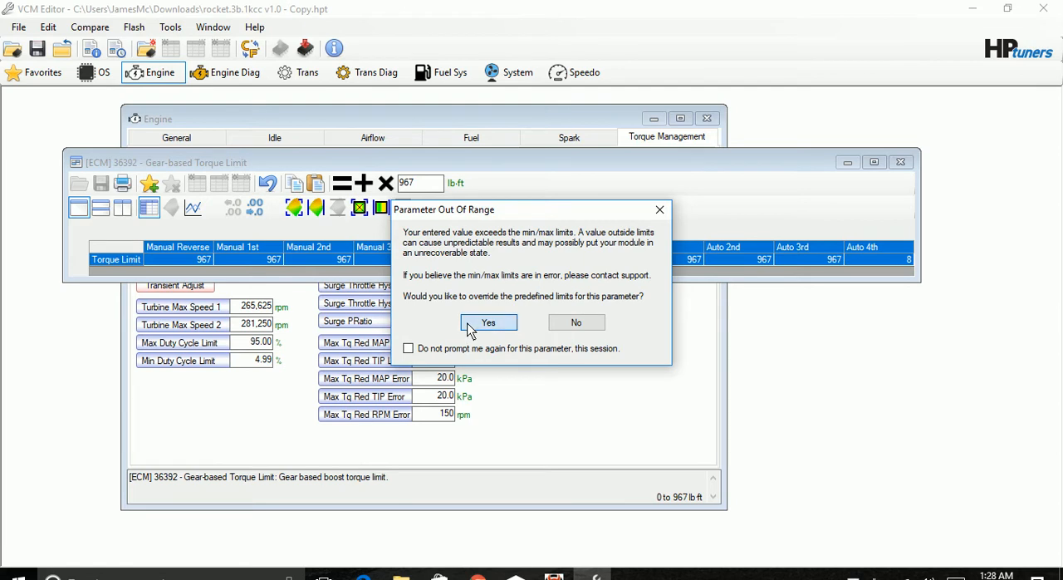
click(903, 163)
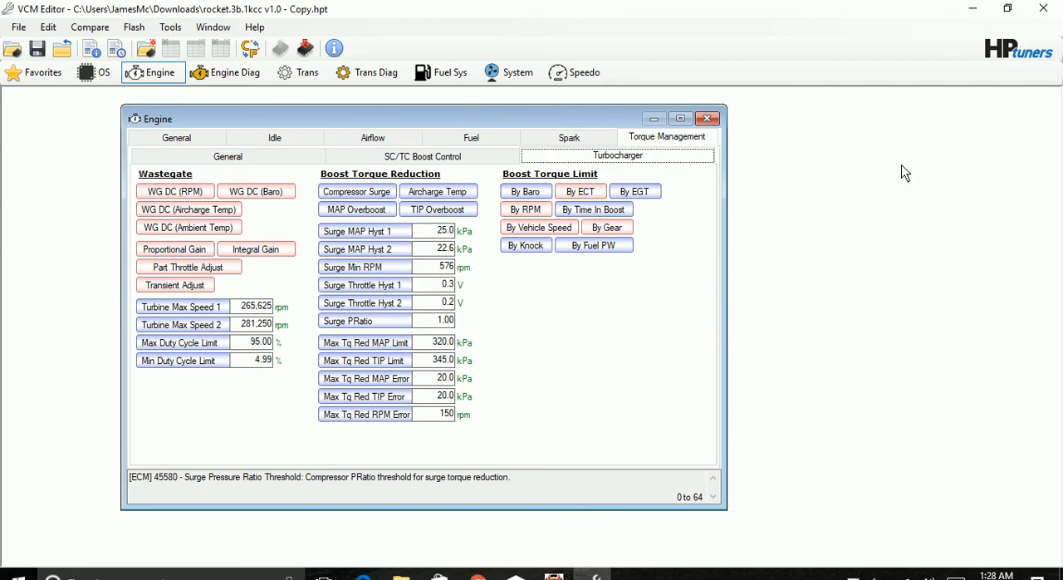
Check the Knock-based Torque Limit and Wastegate DC (RPM) tables, and examine RPM, sensed MAP and turbo wastegate duty cycle in the DataViewer log.
click(532, 246)
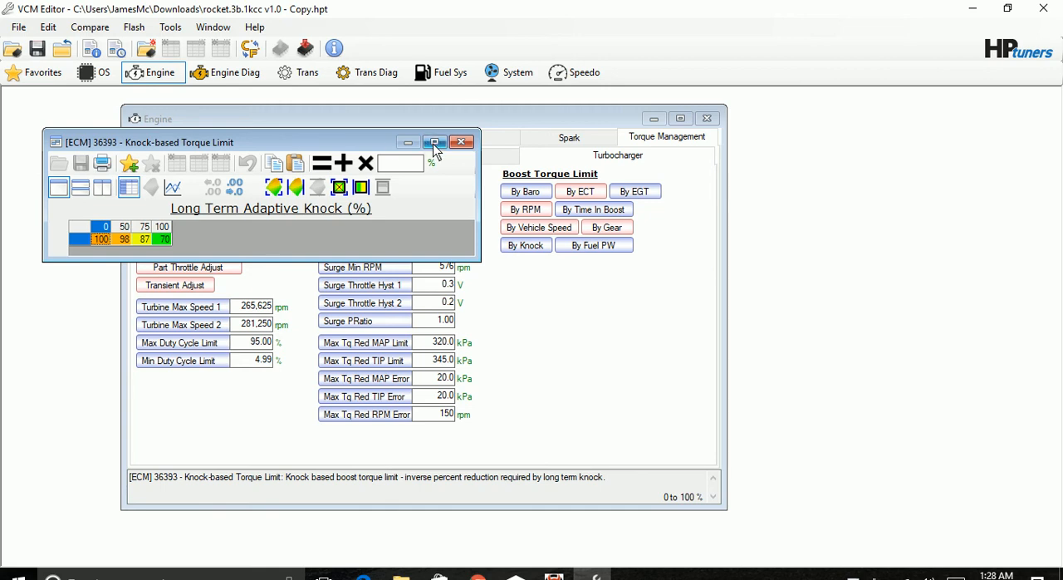
click(462, 144)
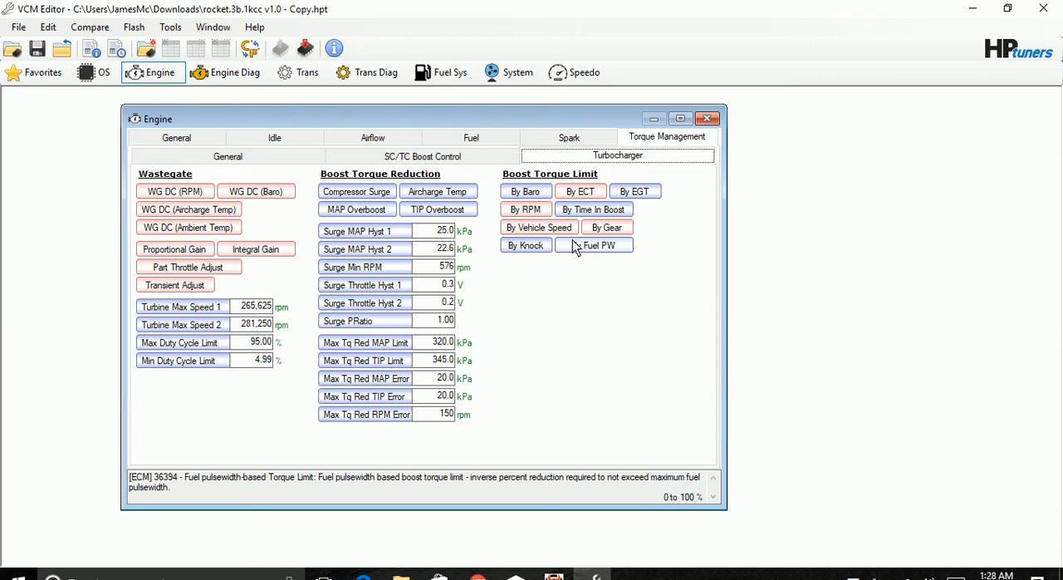
click(169, 193)
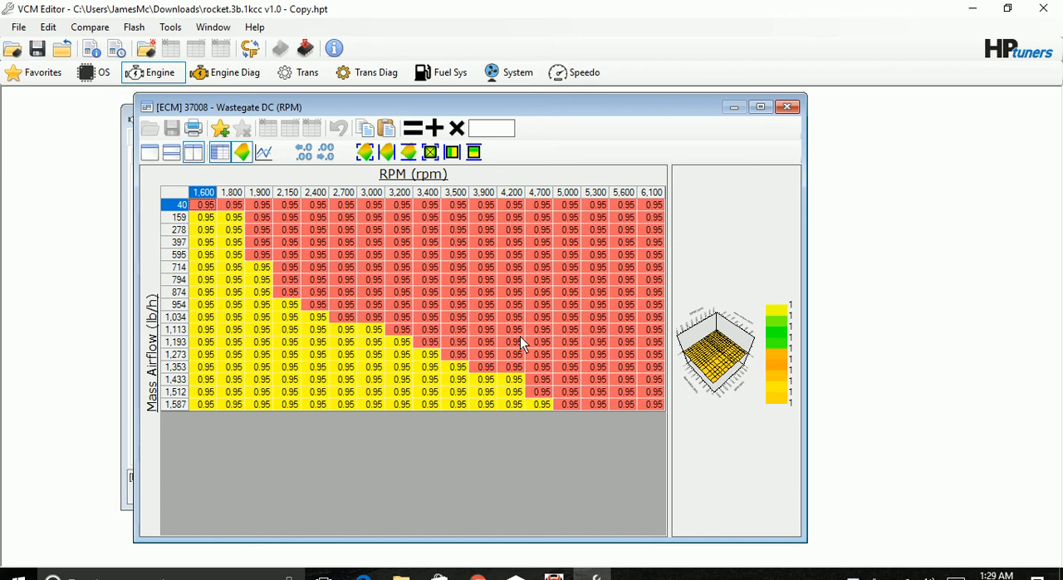
click(554, 574)
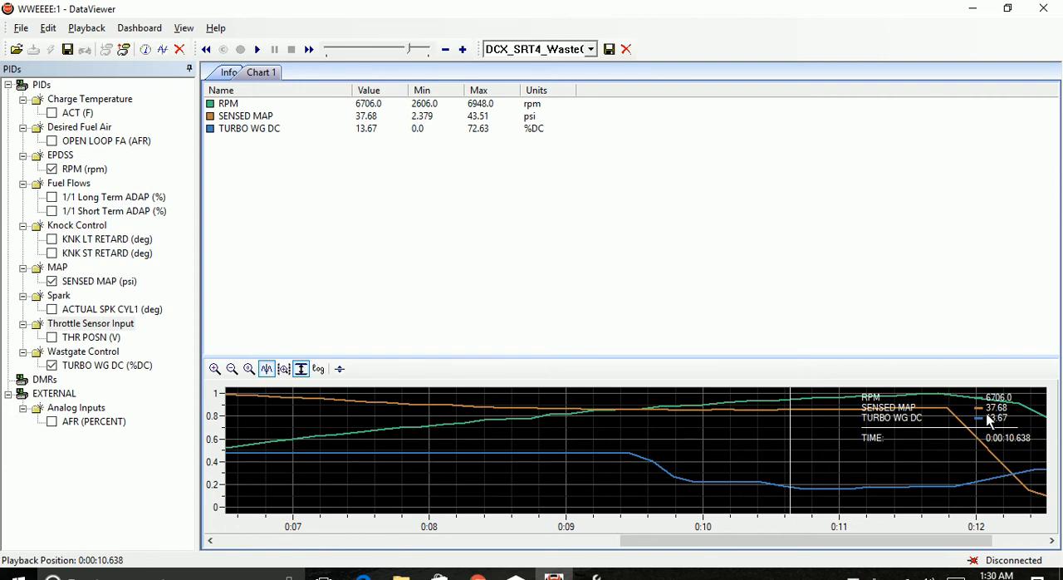
mouse_move(596, 576)
click(596, 576)
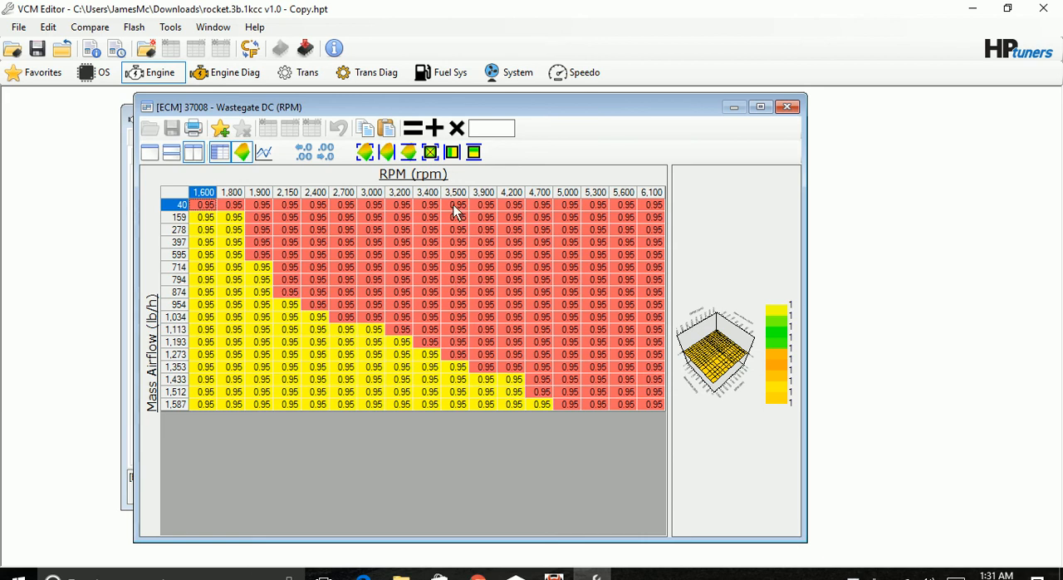
Lower the Wastegate DC (RPM) values in all airflow rows from 3,500 to 6,100 rpm by adding -.20.
drag(456, 212, 650, 404)
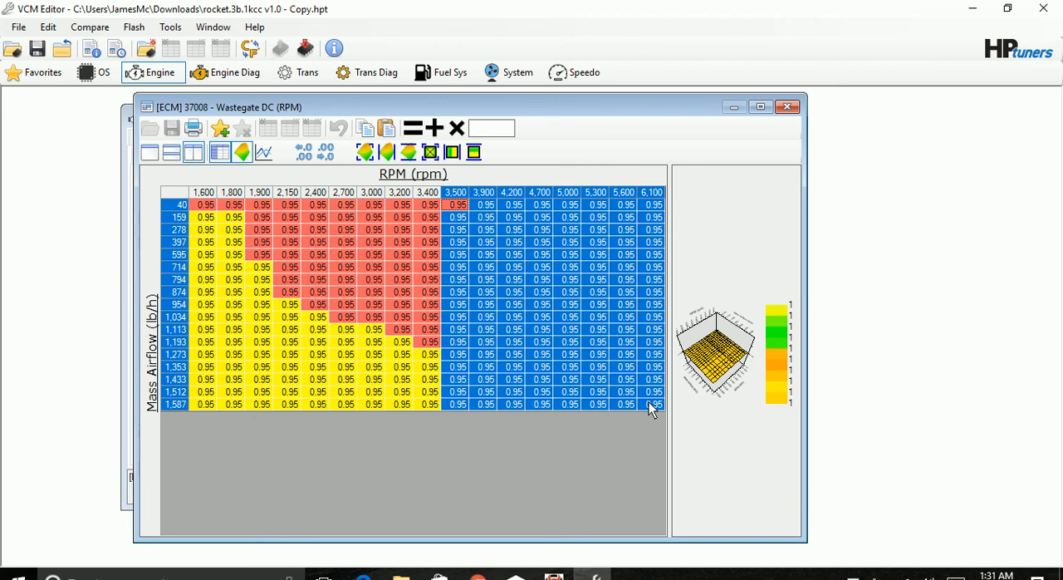
click(497, 135)
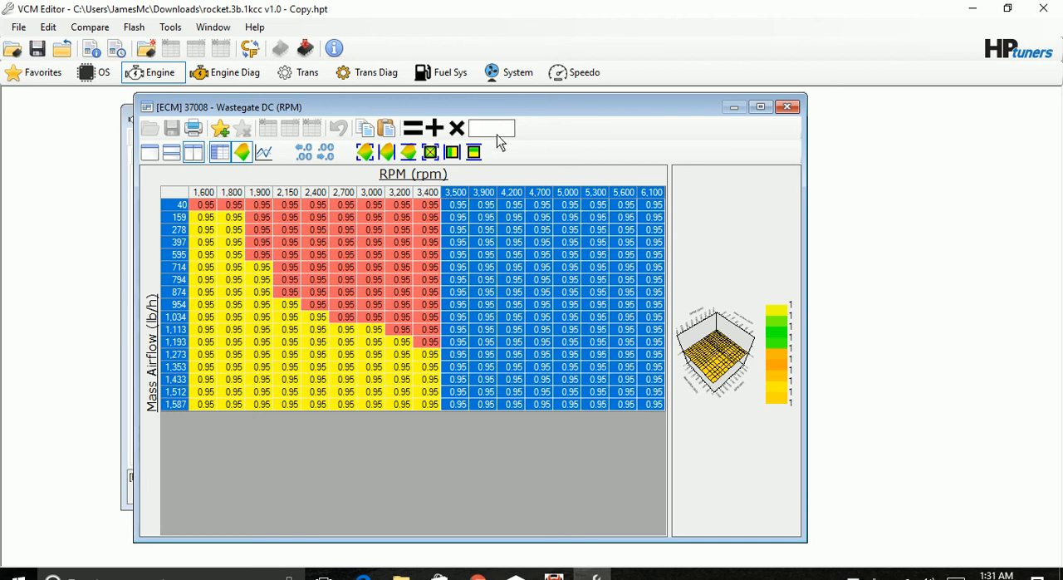
text(1)
text(20)
key(BackSpace)
key(BackSpace)
text(20)
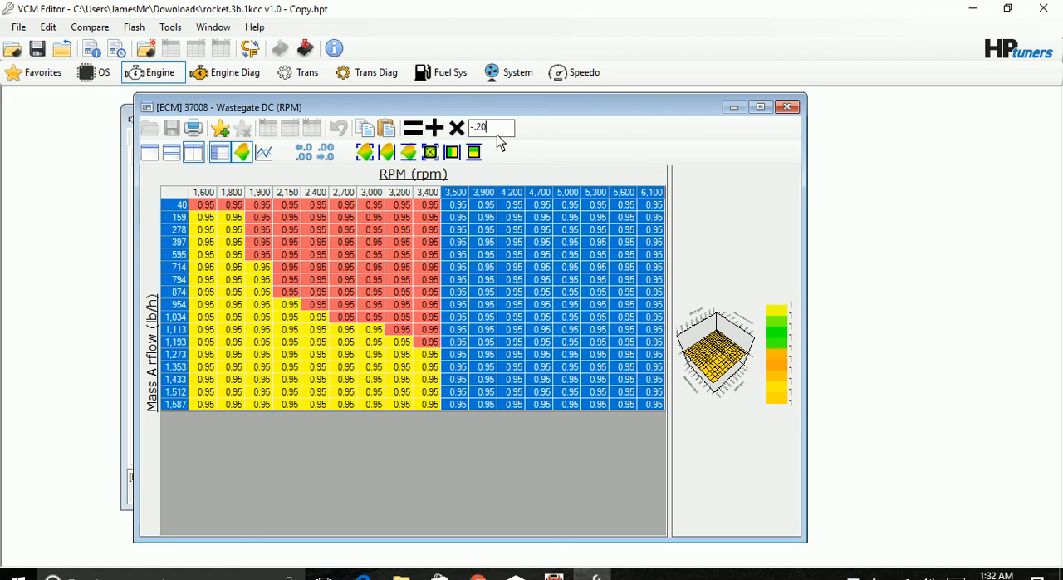
click(432, 129)
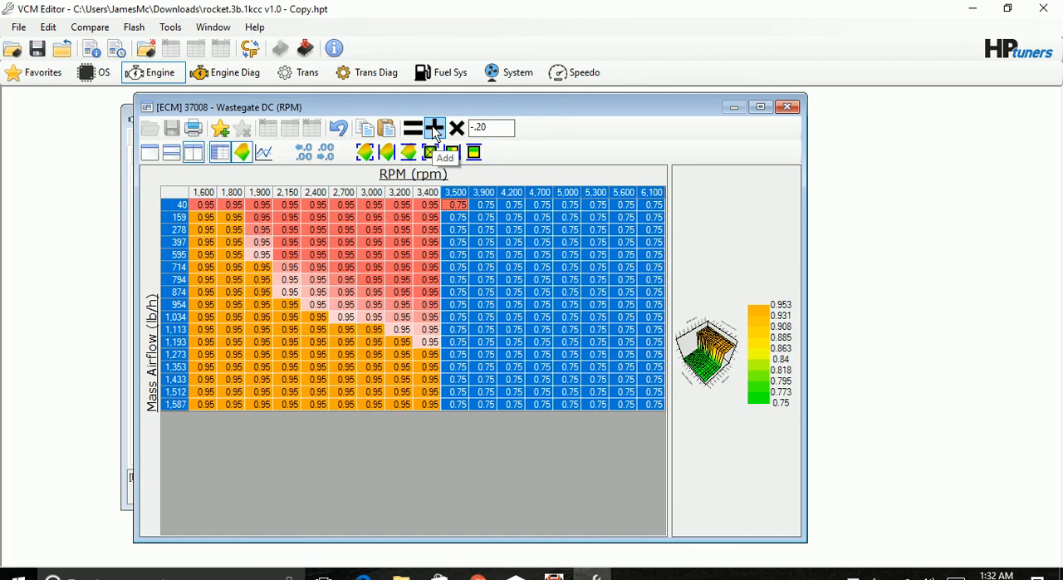
click(400, 282)
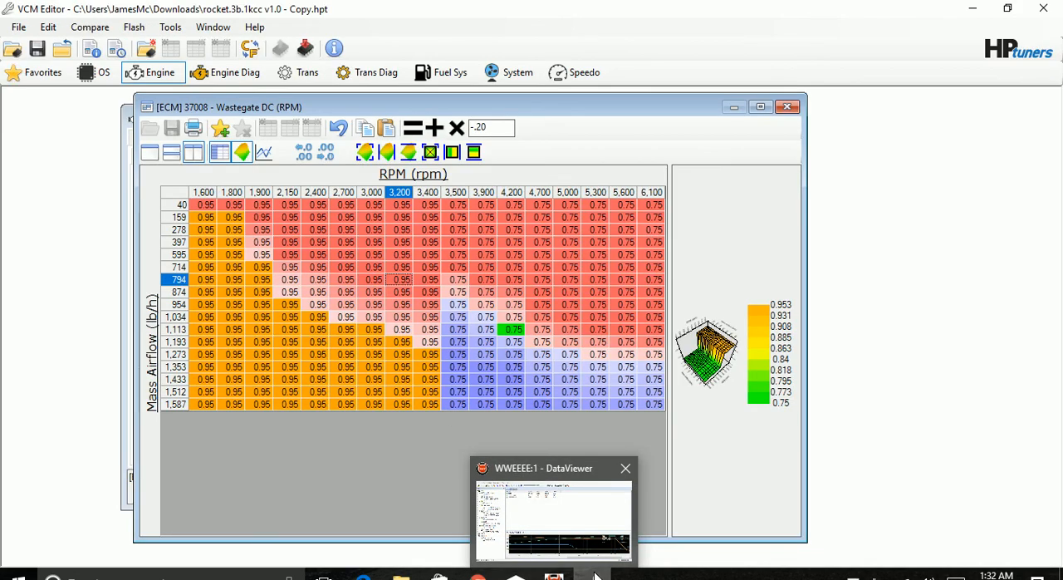
Compare the Wastegate DC (RPM) table with the DataViewer log again, returning to VCM Editor to close the table.
mouse_move(595, 576)
click(554, 576)
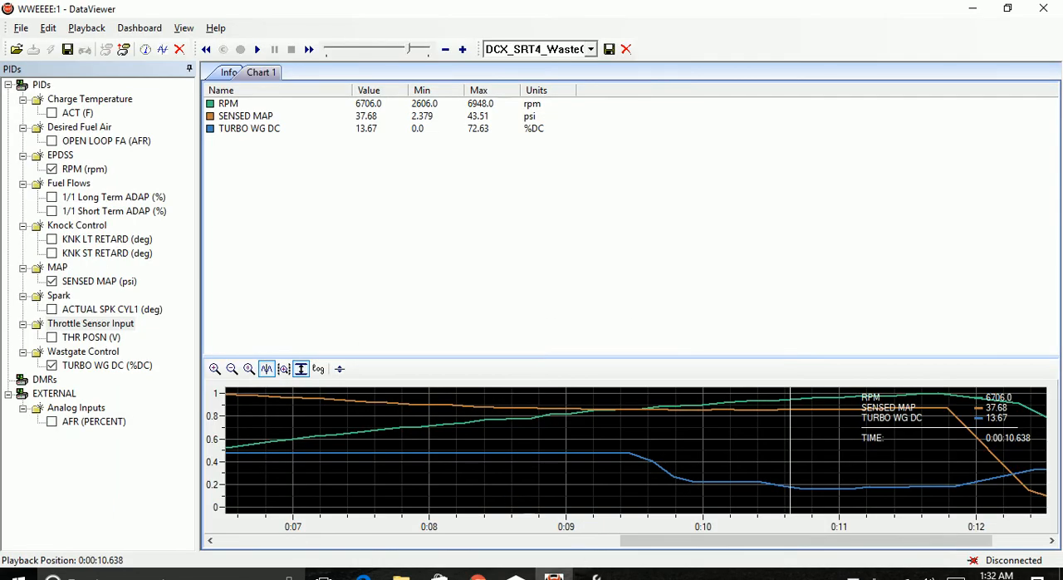
click(595, 576)
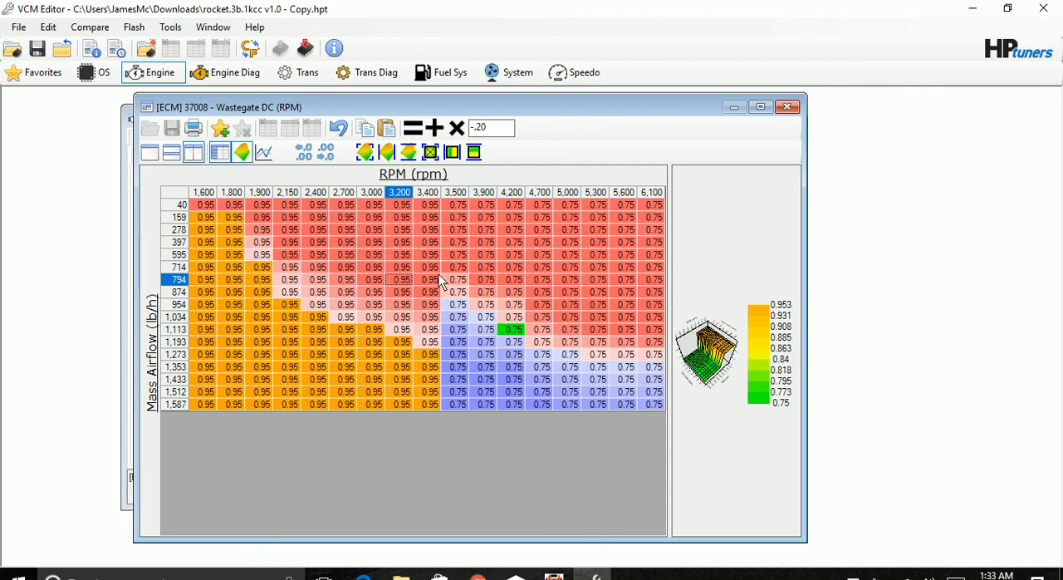
click(456, 255)
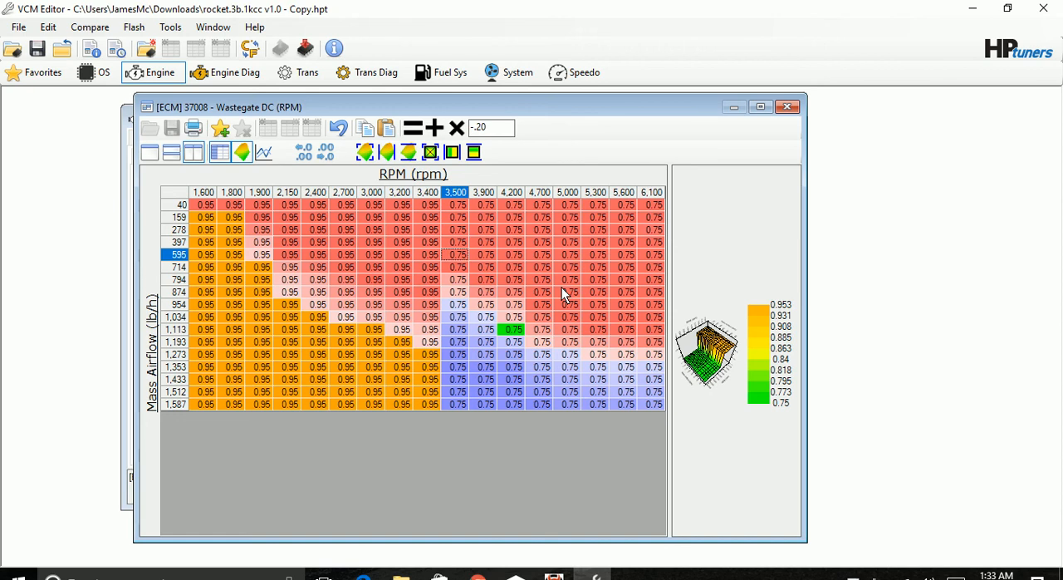
click(786, 108)
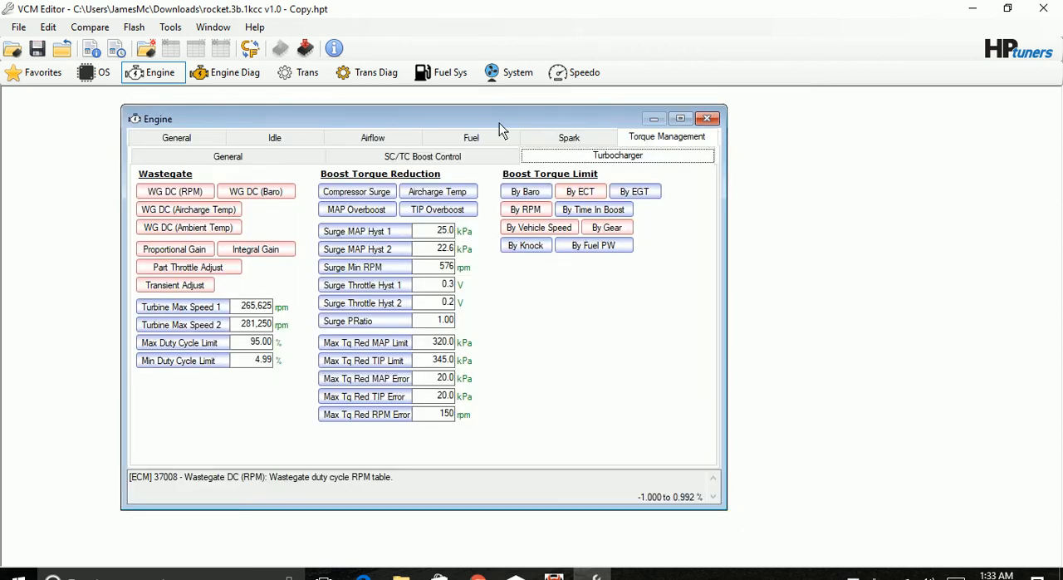
Set Turbo Desired Torque to 275 lb-ft in the 2.6 and 2.8 V rows from 4,400 to 6,100 rpm, and close the table.
click(251, 151)
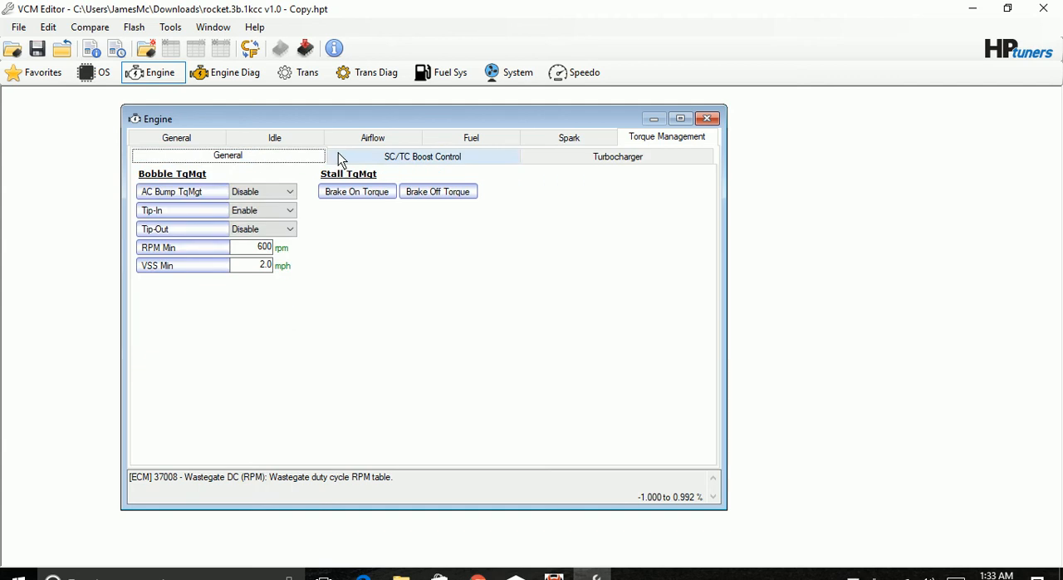
click(340, 156)
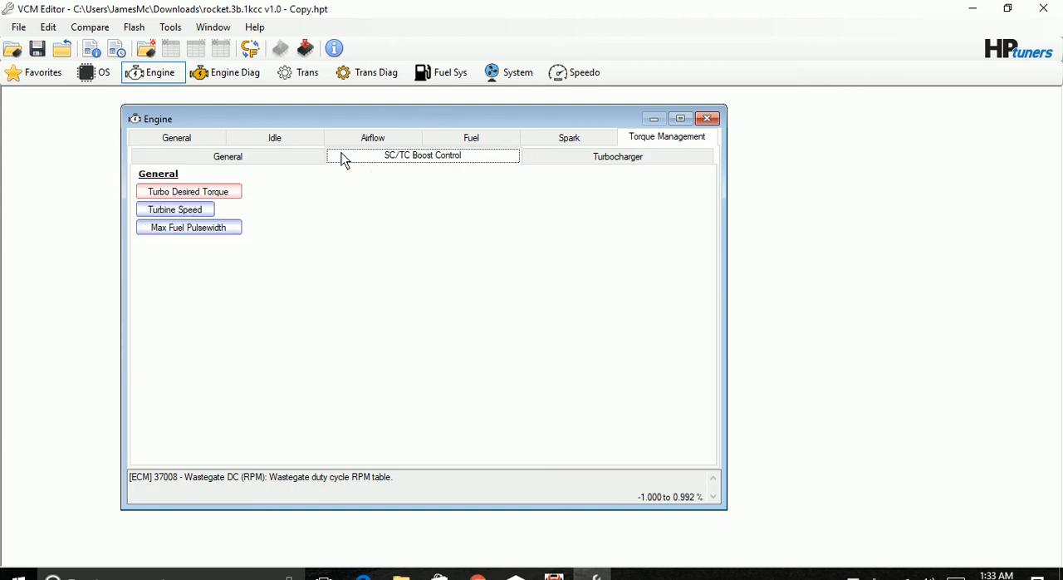
click(227, 184)
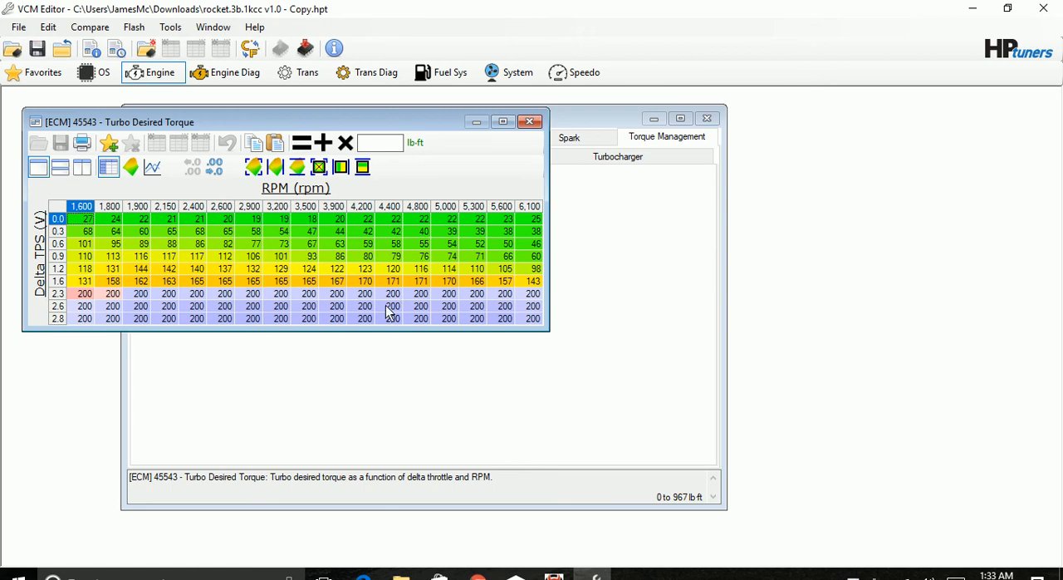
drag(389, 308, 530, 322)
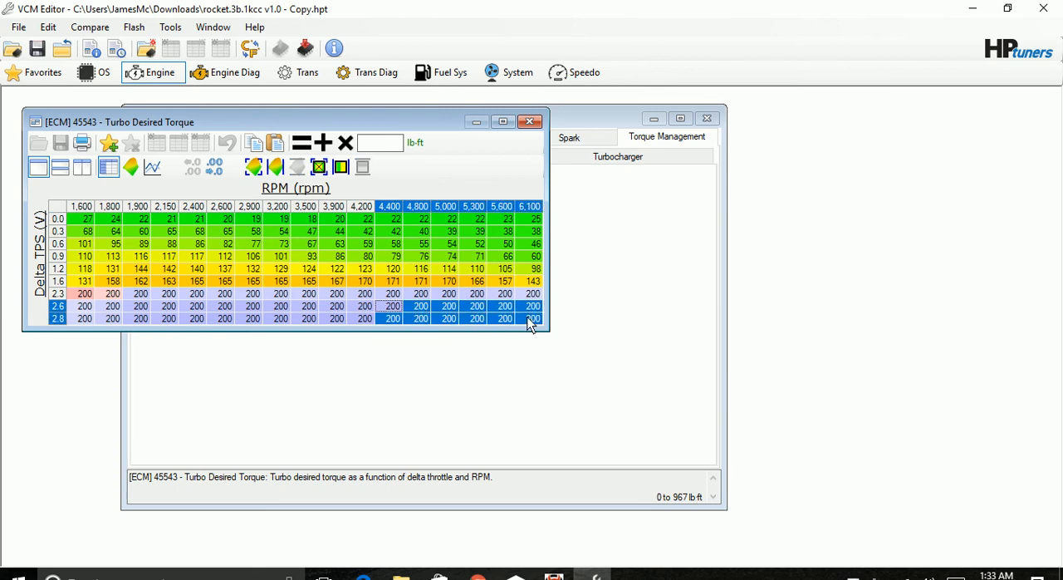
click(385, 149)
text(275)
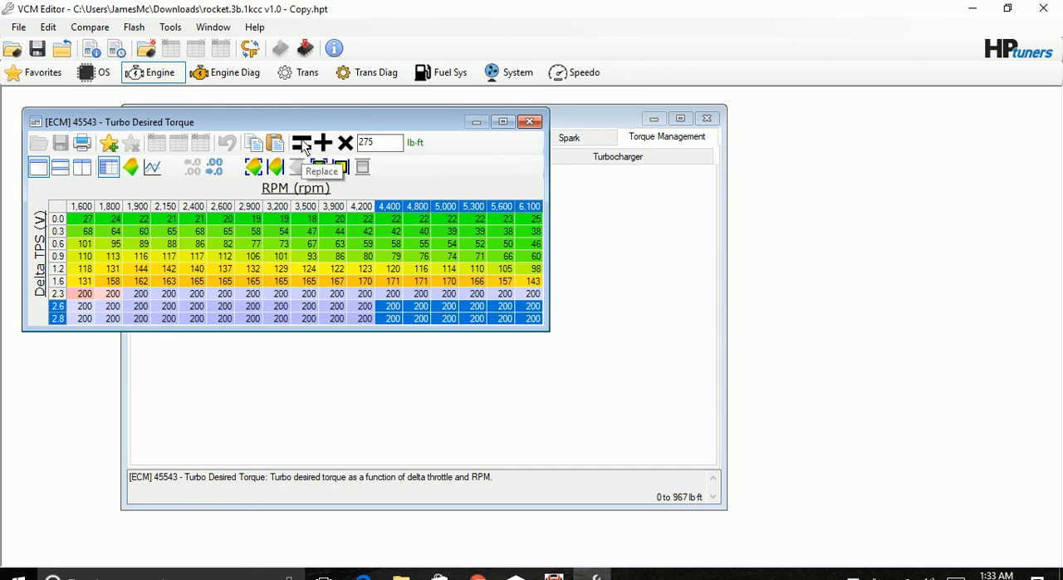
click(301, 143)
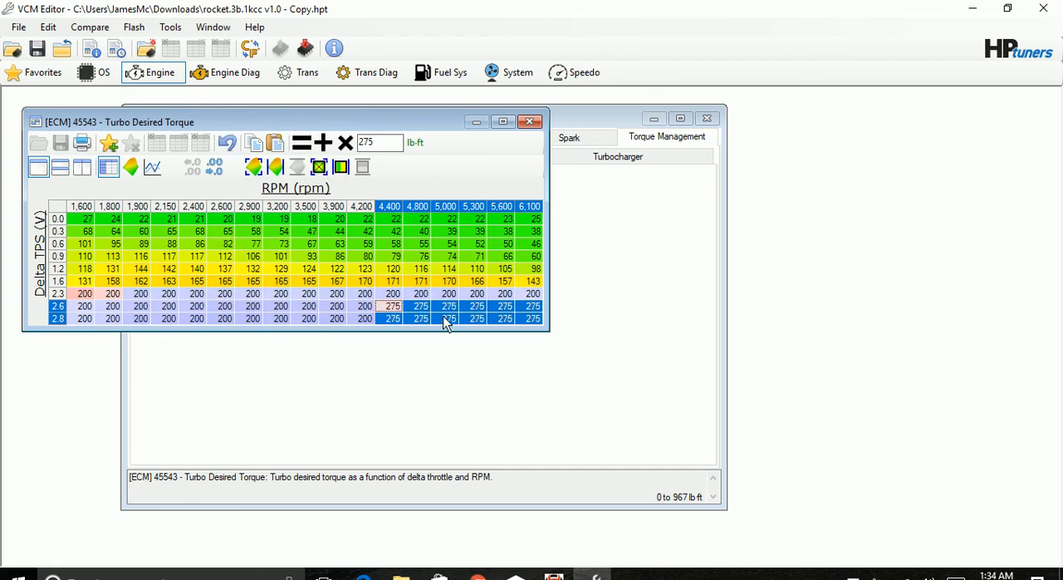
click(431, 285)
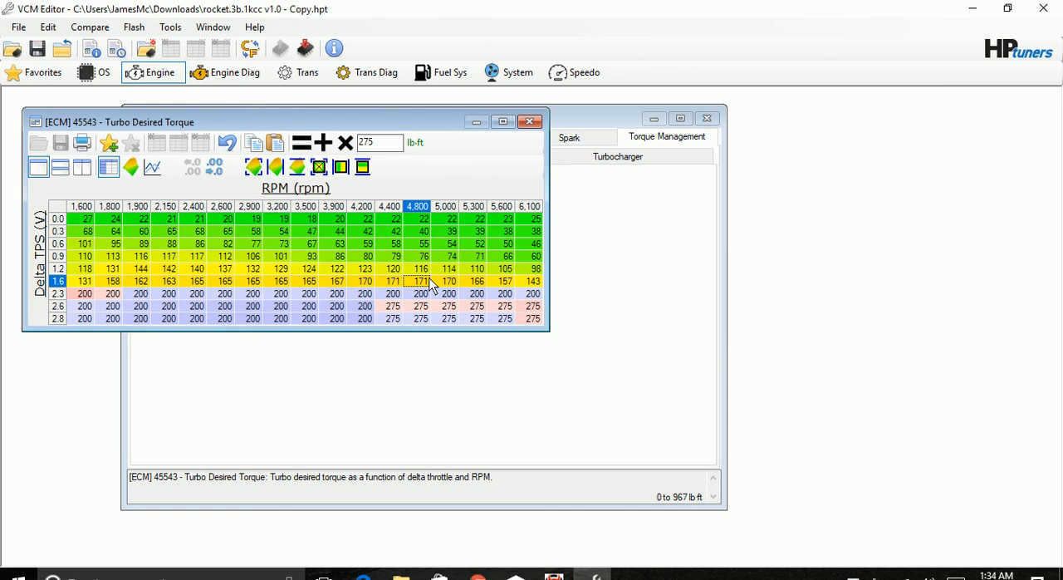
click(530, 122)
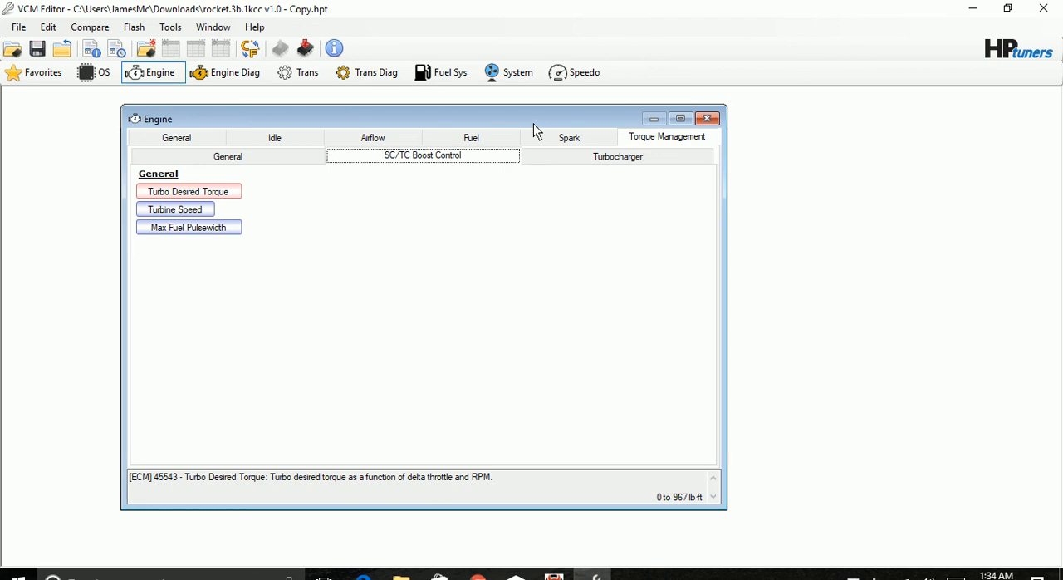
Switch to DataViewer and examine logged RPM, sensed MAP and turbo wastegate duty cycle around peak boost, between about 5 and 6 seconds.
click(555, 574)
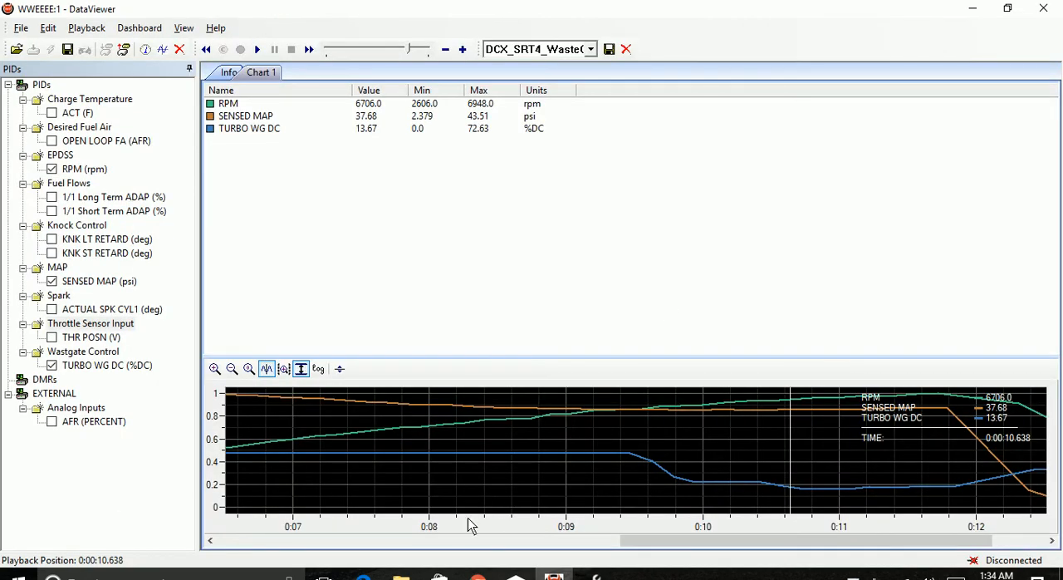
drag(698, 547, 439, 574)
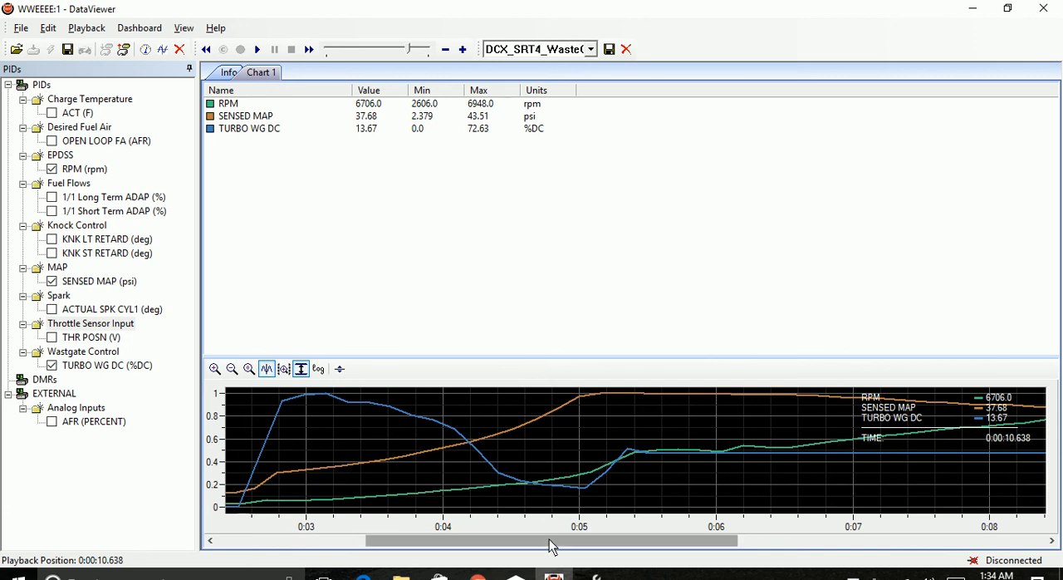
drag(553, 541, 601, 542)
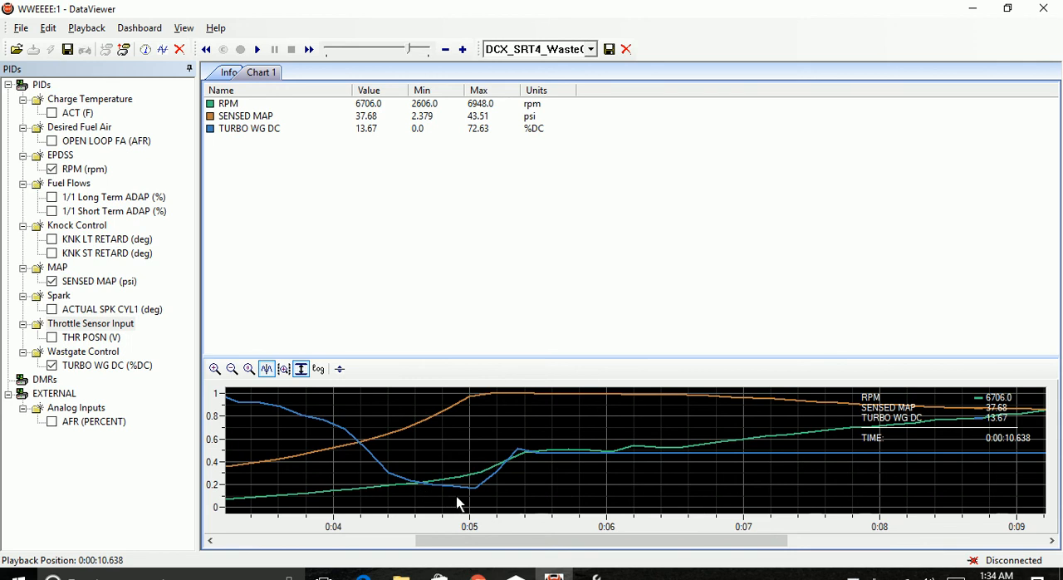
click(498, 393)
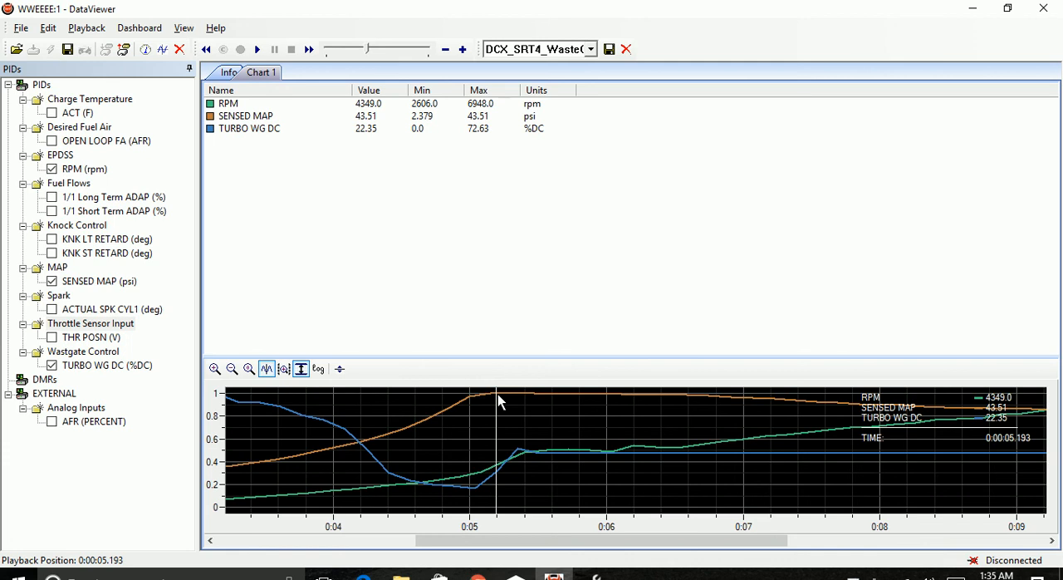
click(540, 450)
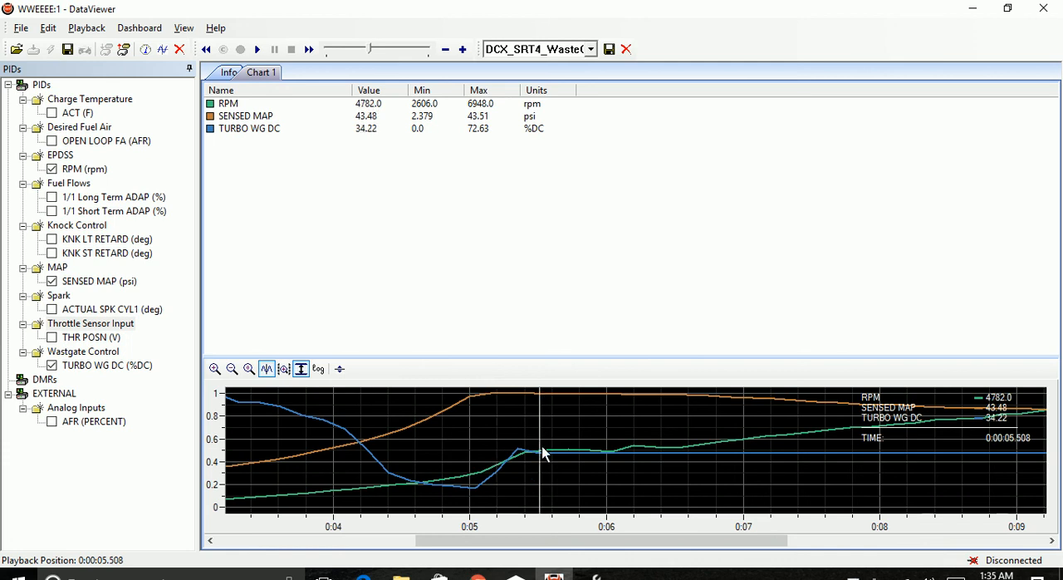
click(546, 455)
click(578, 461)
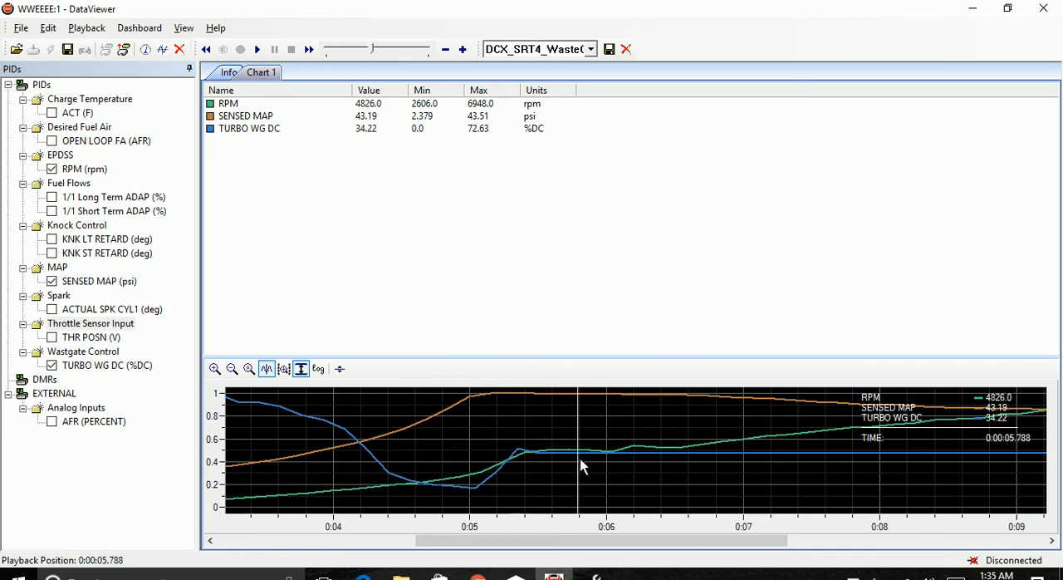
Examine logged RPM, sensed MAP and turbo wastegate duty cycle between about 6 and 9.4 seconds.
click(620, 457)
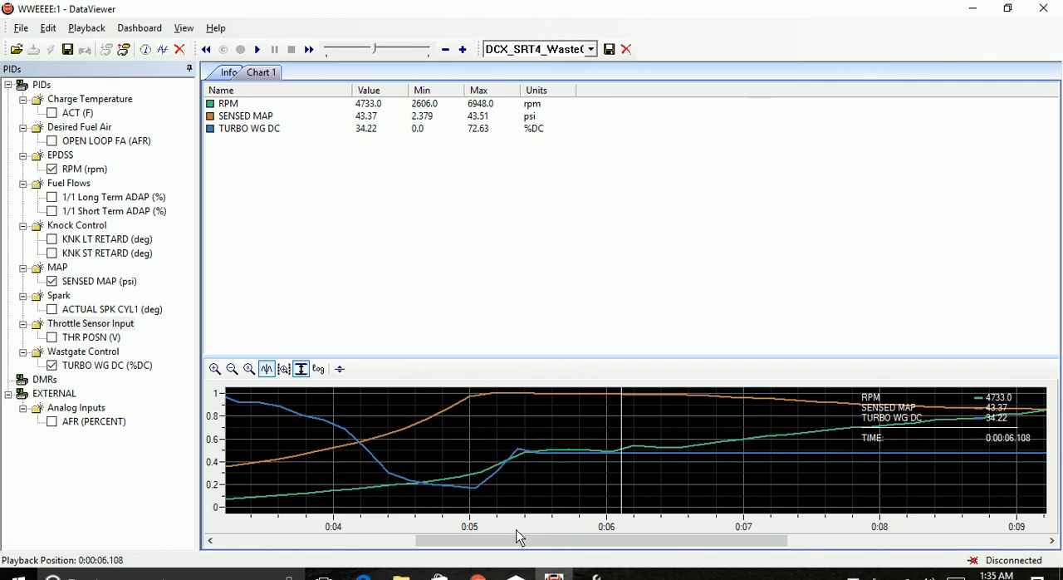
drag(556, 549, 700, 529)
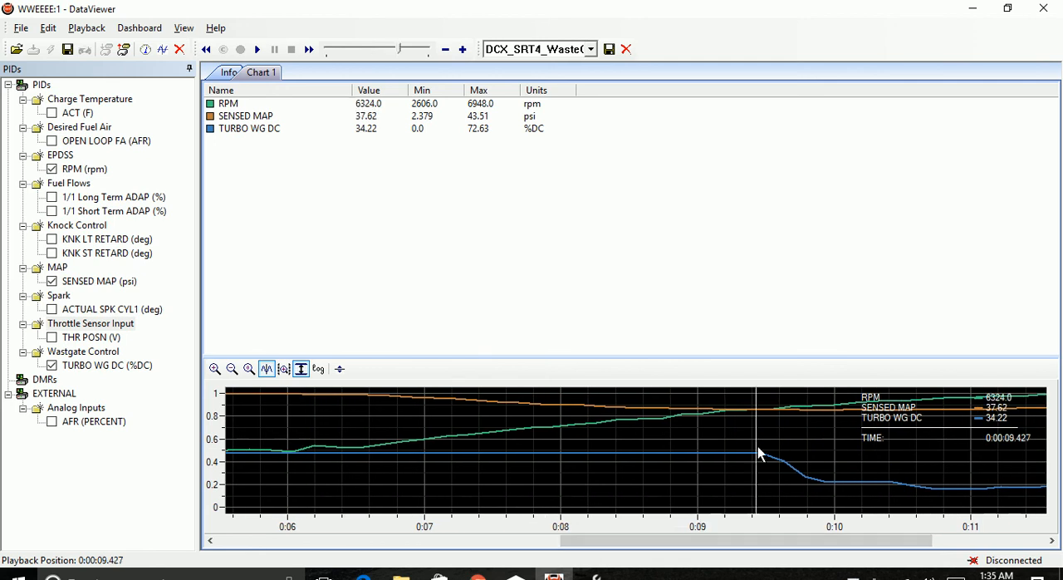
click(756, 391)
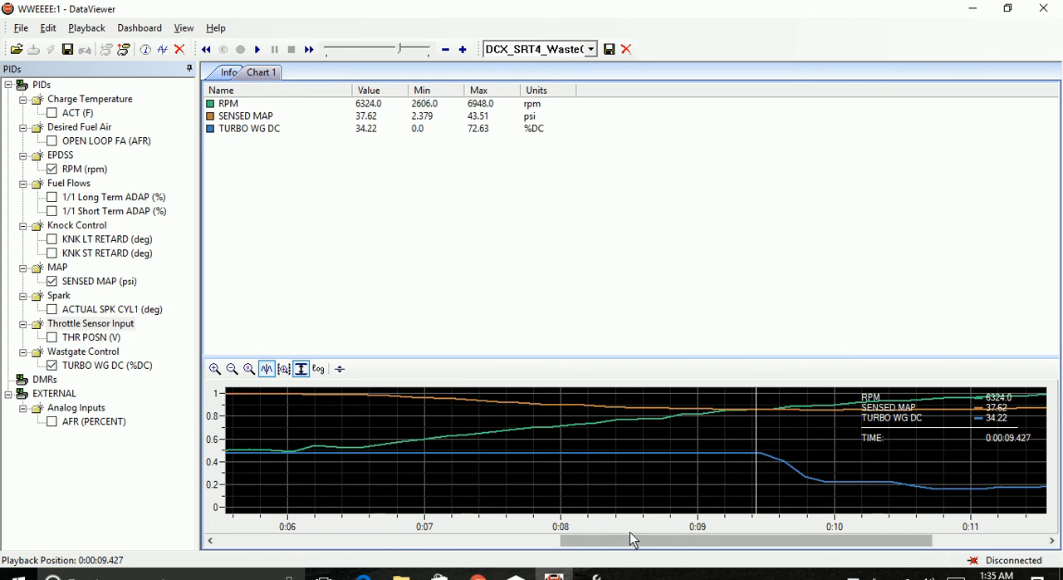
drag(631, 548, 682, 538)
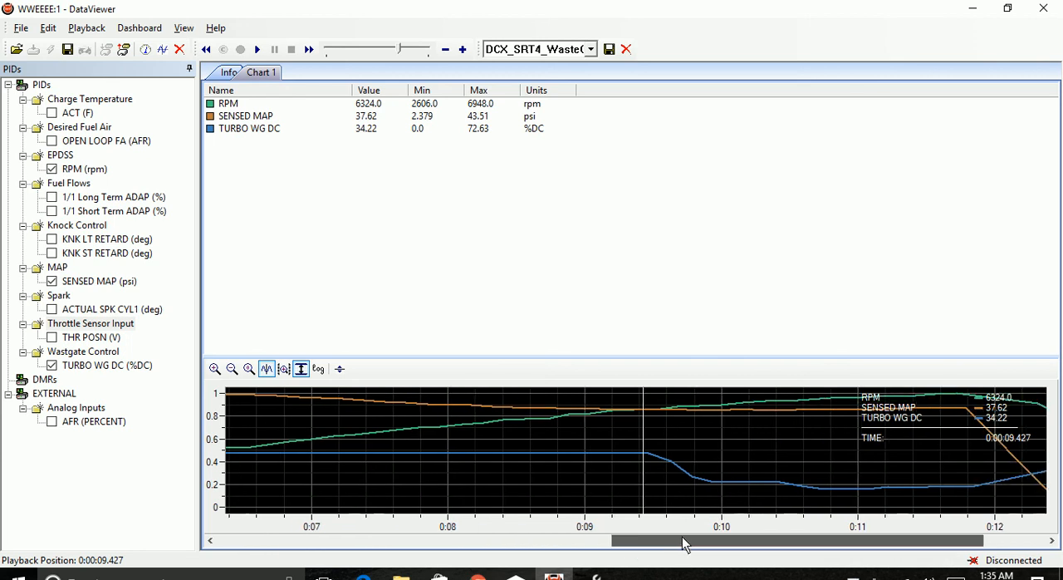
Examine how logged wastegate duty cycle and sensed MAP behave at high RPM, between about 9.6 and 11.7 seconds.
click(710, 504)
click(725, 496)
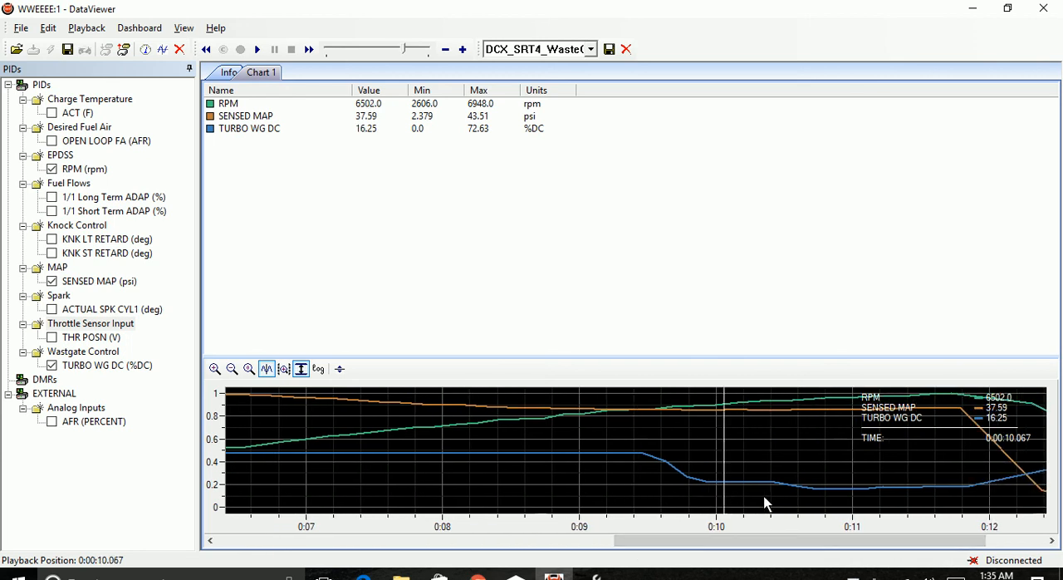
click(762, 498)
click(786, 494)
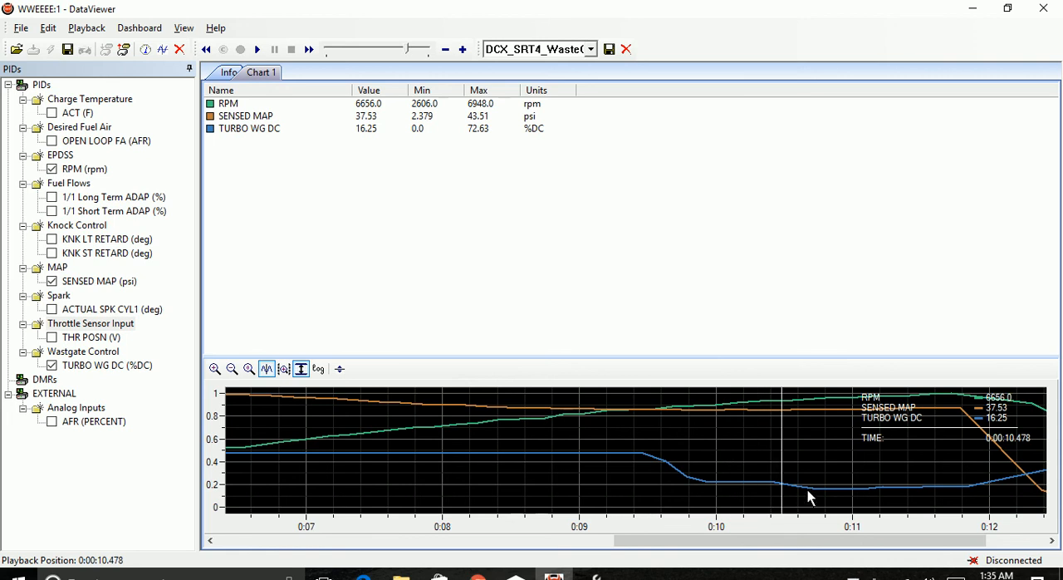
click(804, 497)
click(841, 492)
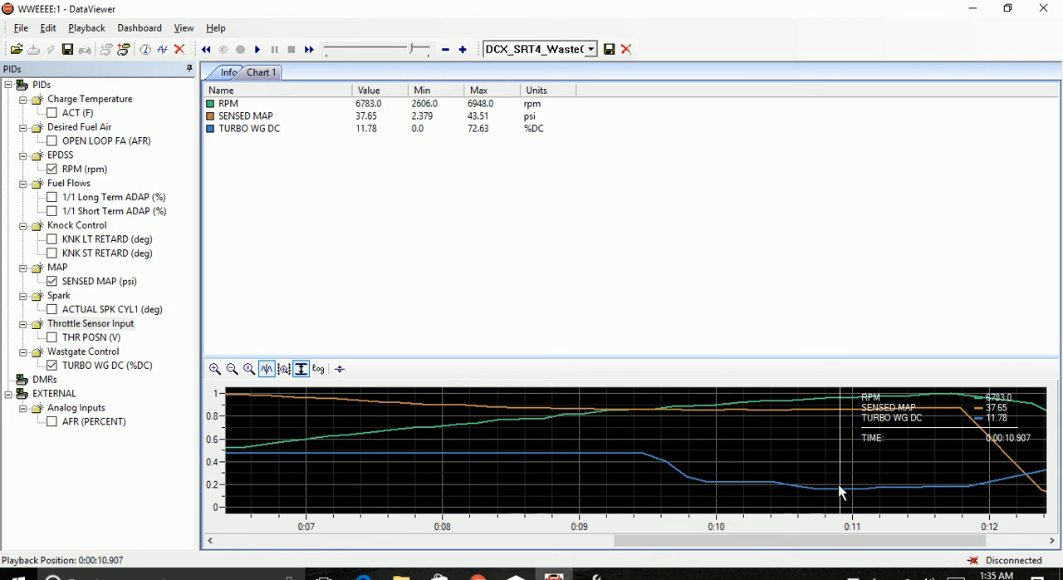
click(866, 492)
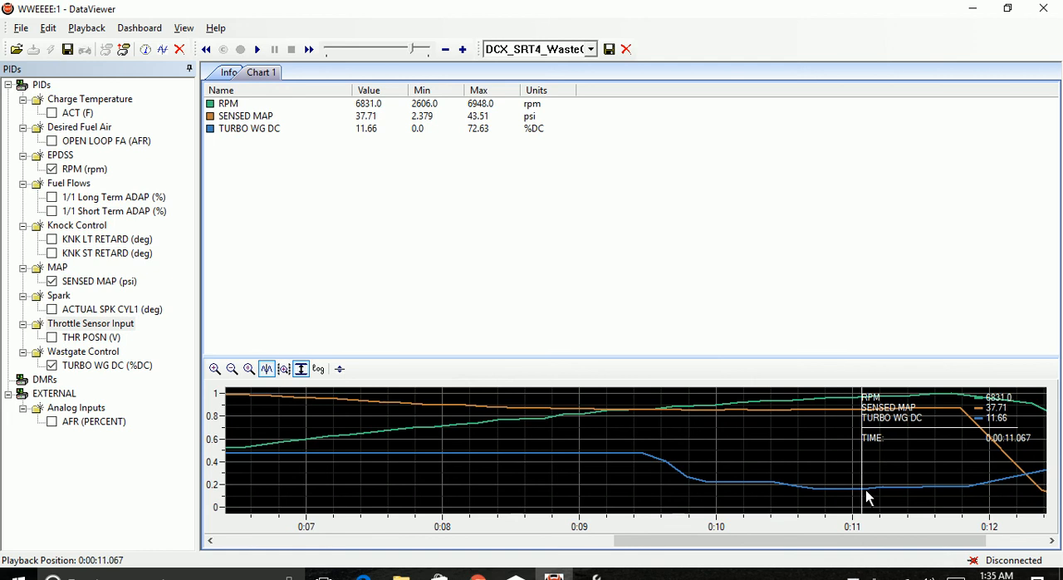
click(890, 490)
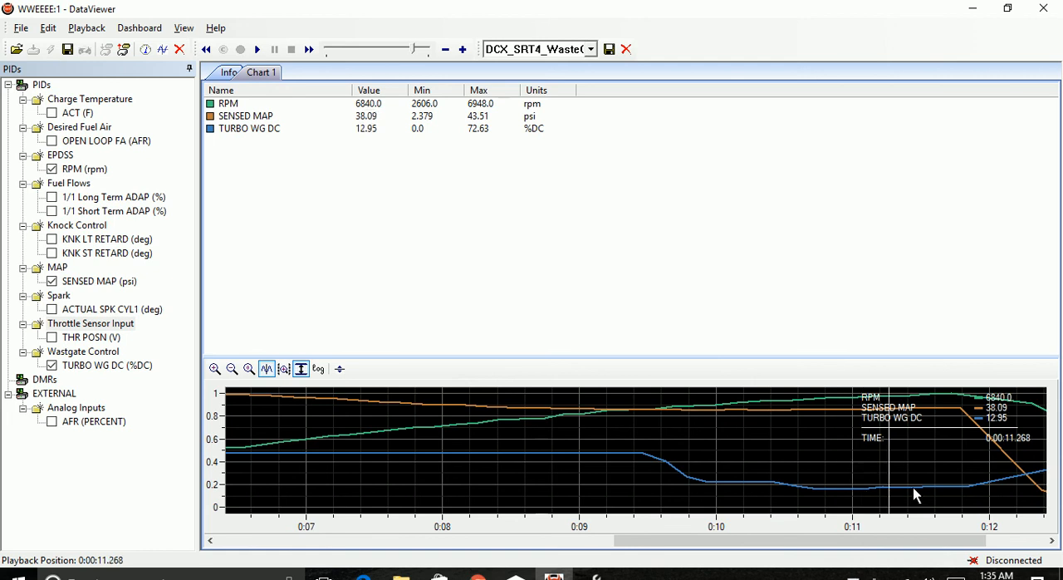
click(913, 487)
click(952, 487)
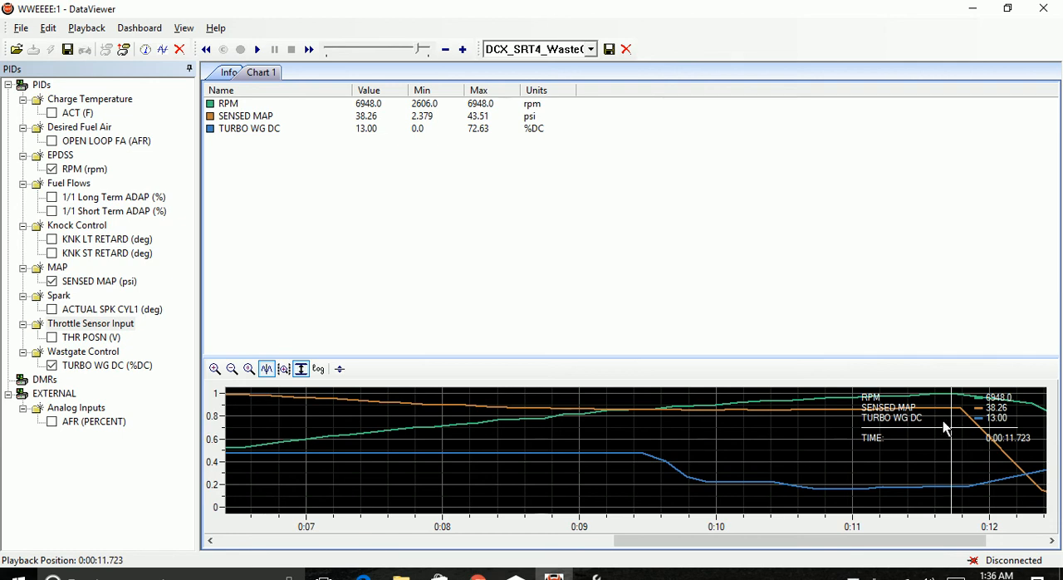
click(665, 442)
click(731, 443)
click(827, 438)
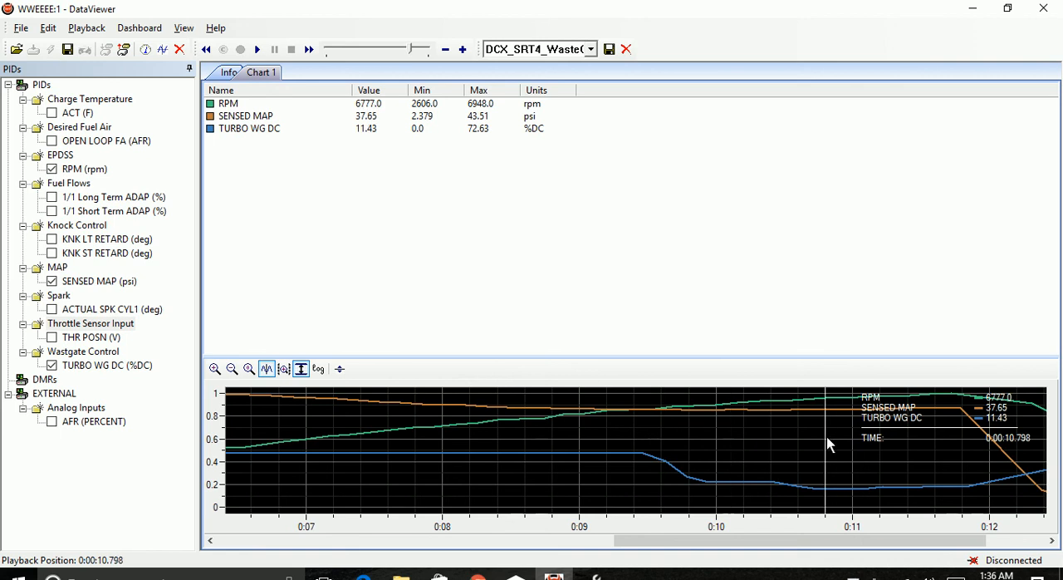
click(914, 441)
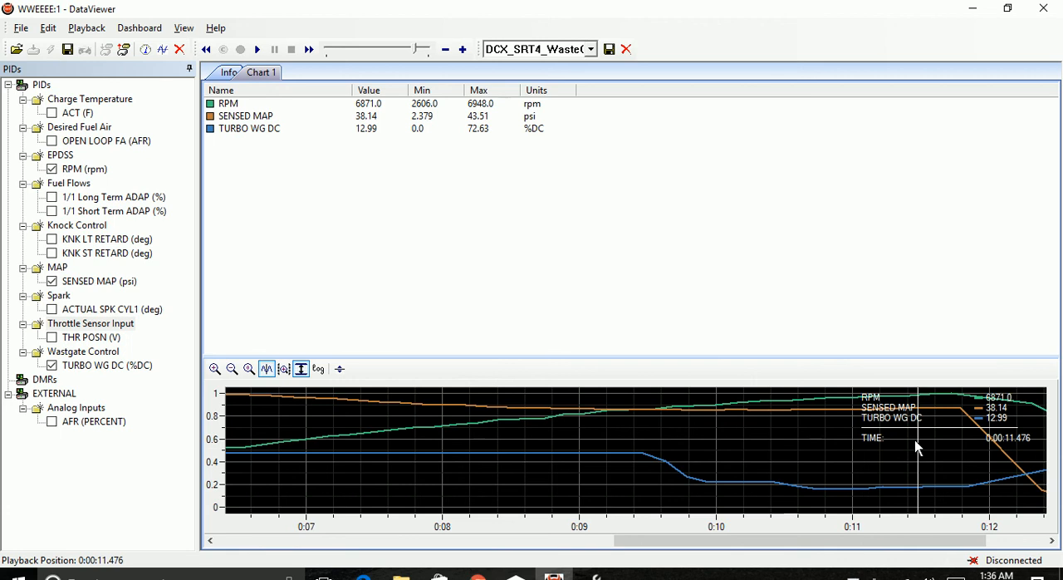
Switch to VCM Editor and review the Wastegate DC (RPM) values from 3,500 to 5,000 rpm, closing the table.
click(592, 575)
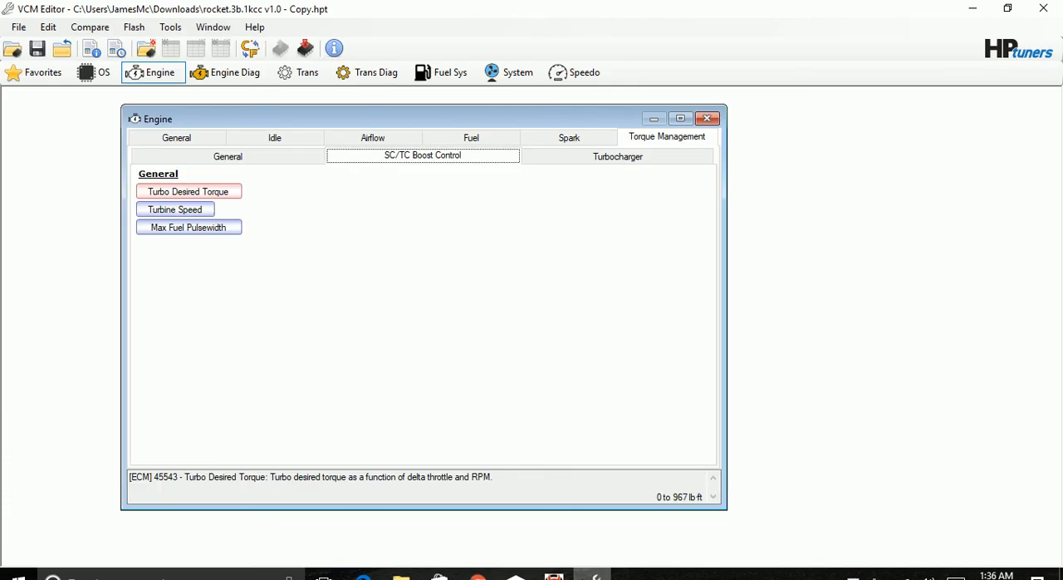
click(620, 161)
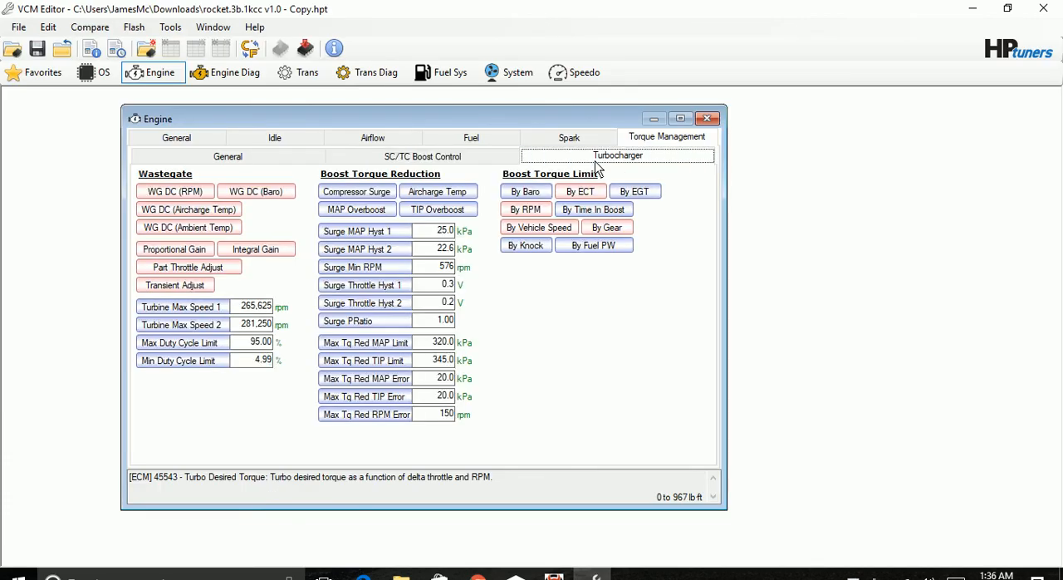
click(212, 191)
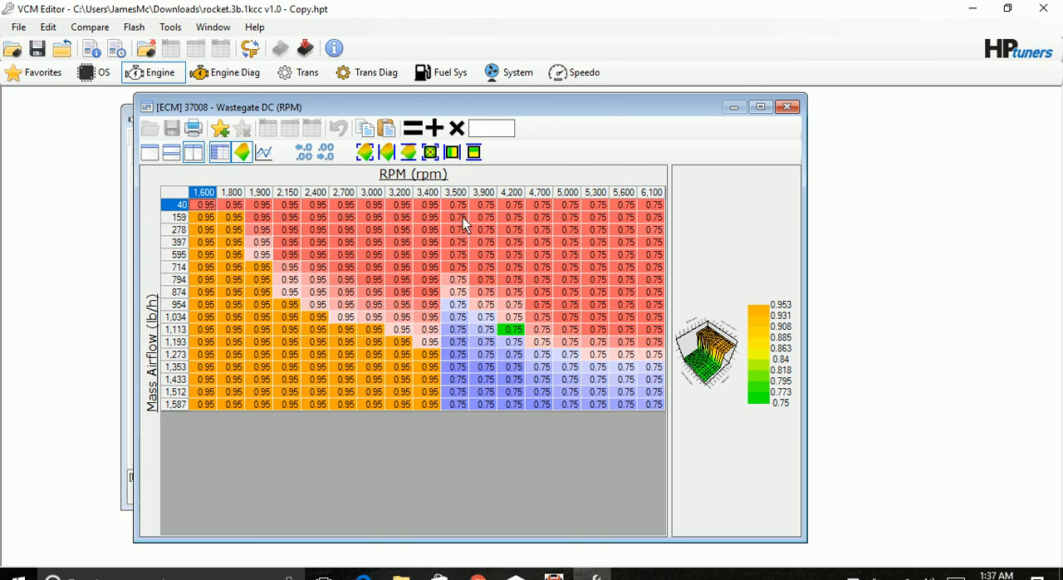
drag(456, 205, 565, 403)
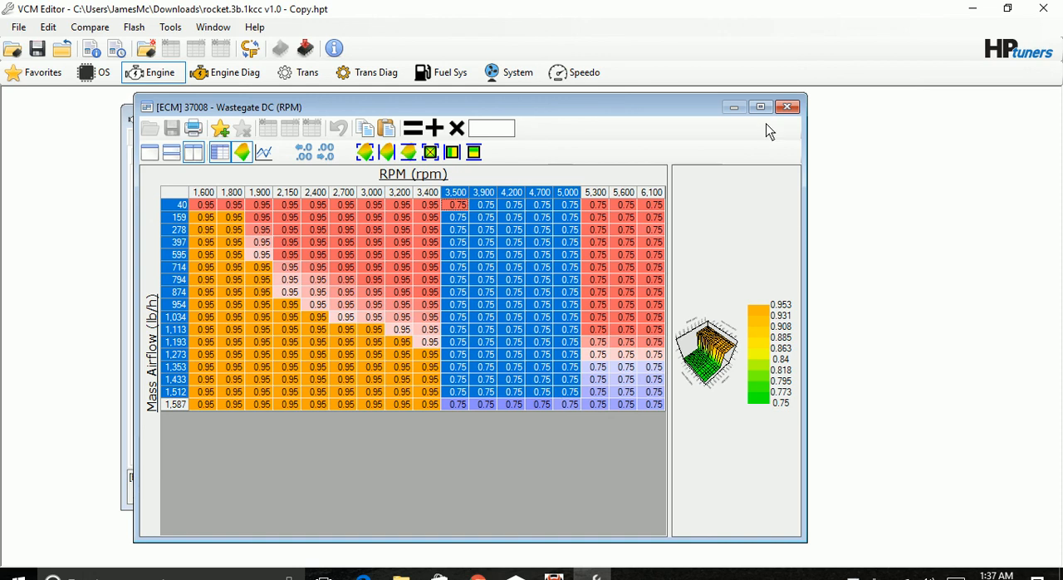
click(786, 112)
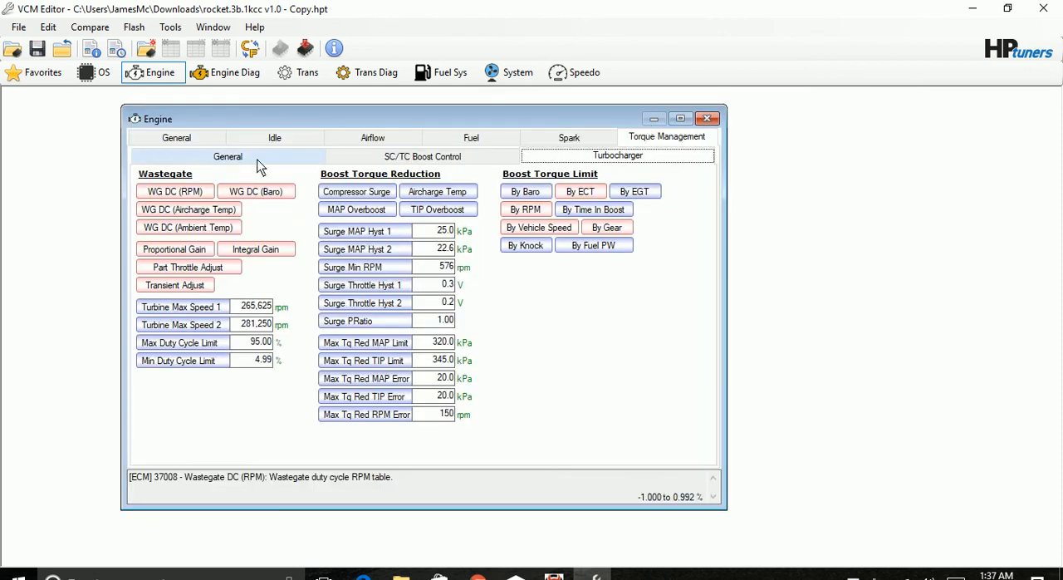
Review the Turbo Desired Torque table under the boost control settings and close it.
click(319, 160)
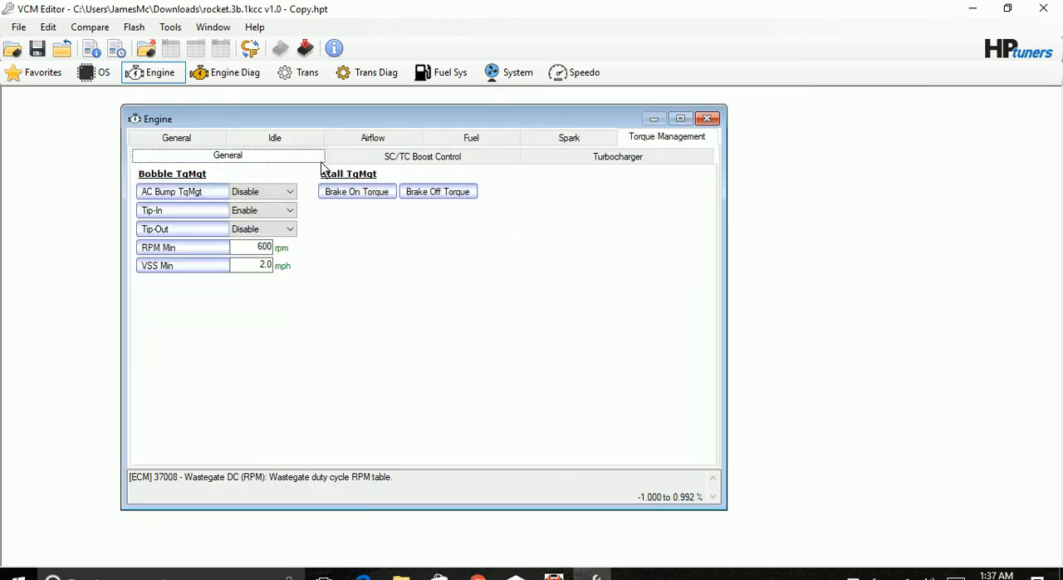
click(422, 160)
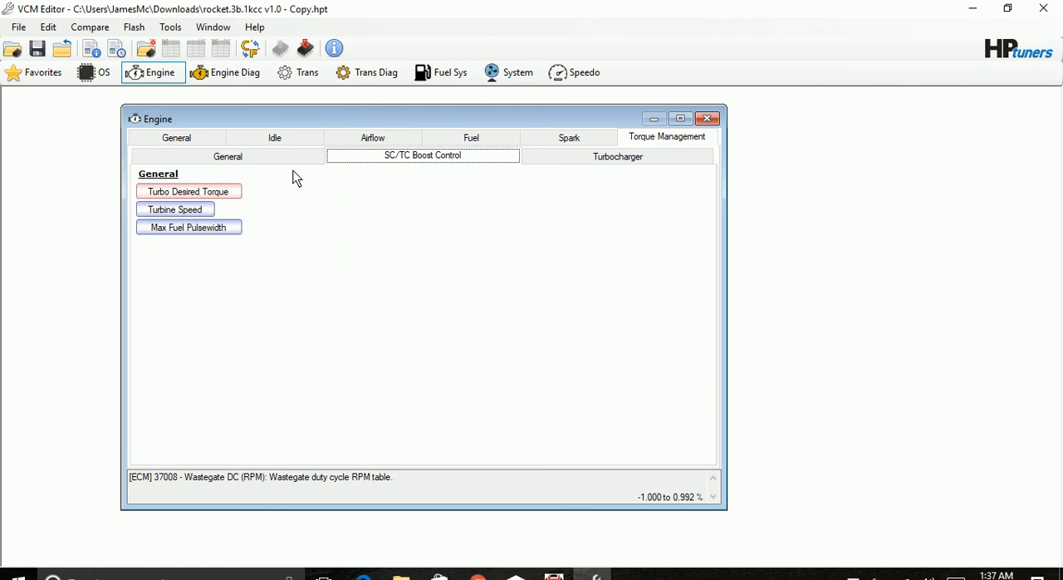
click(233, 196)
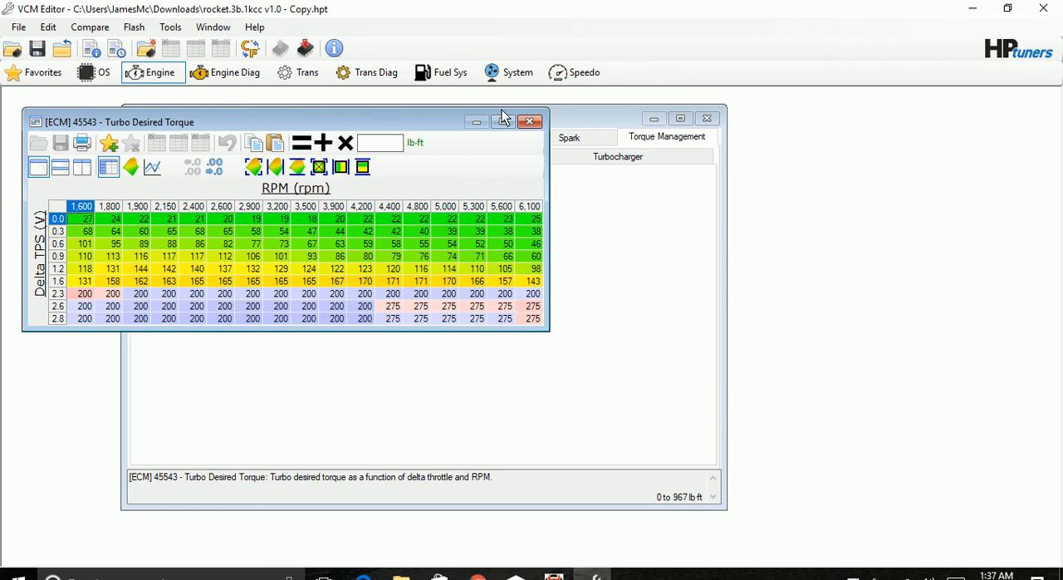
click(529, 121)
Review the turbocharger's Gear-based Torque Limit table and close it.
click(635, 157)
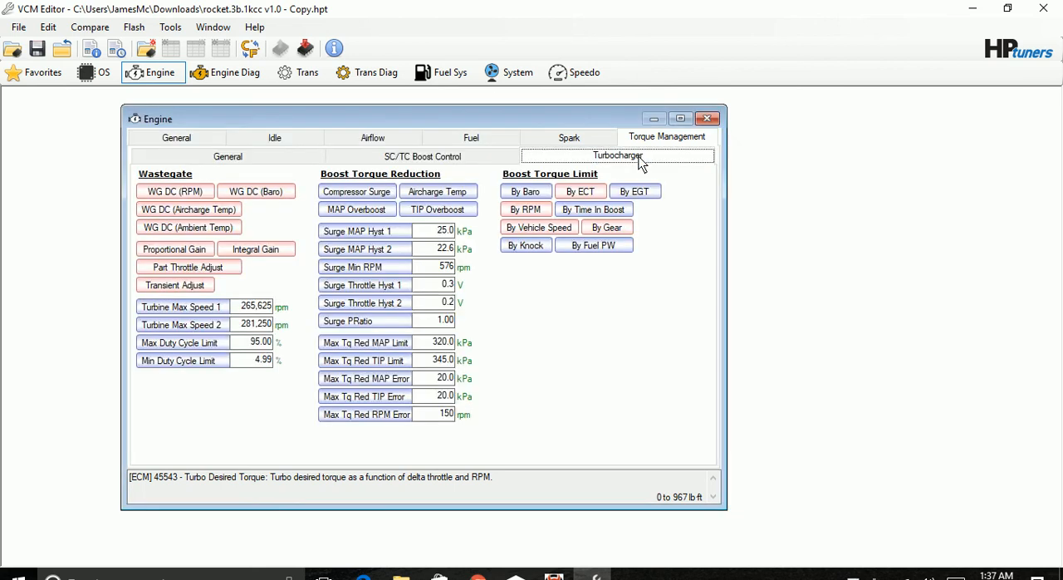
click(607, 228)
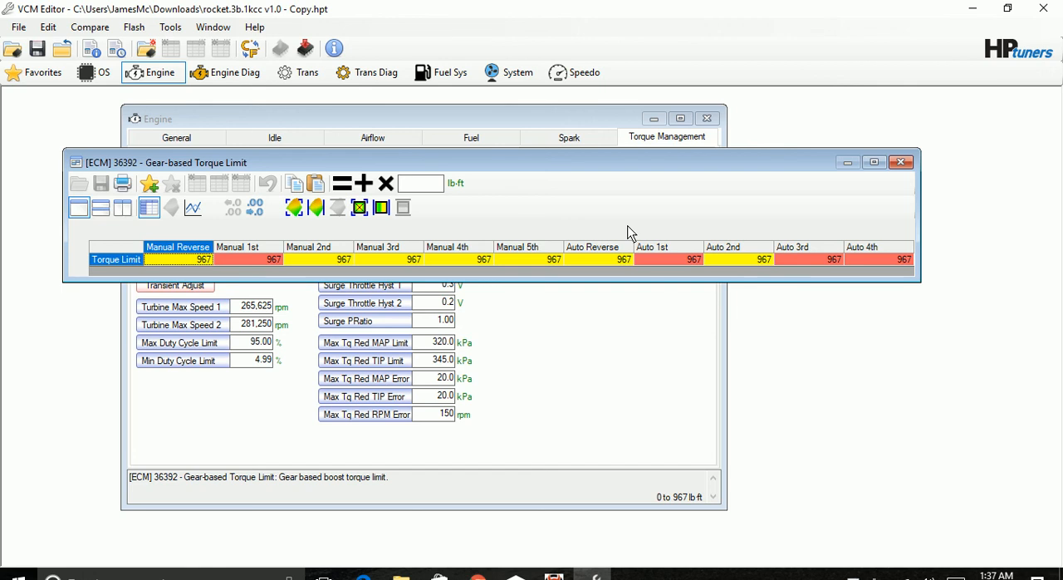
click(901, 163)
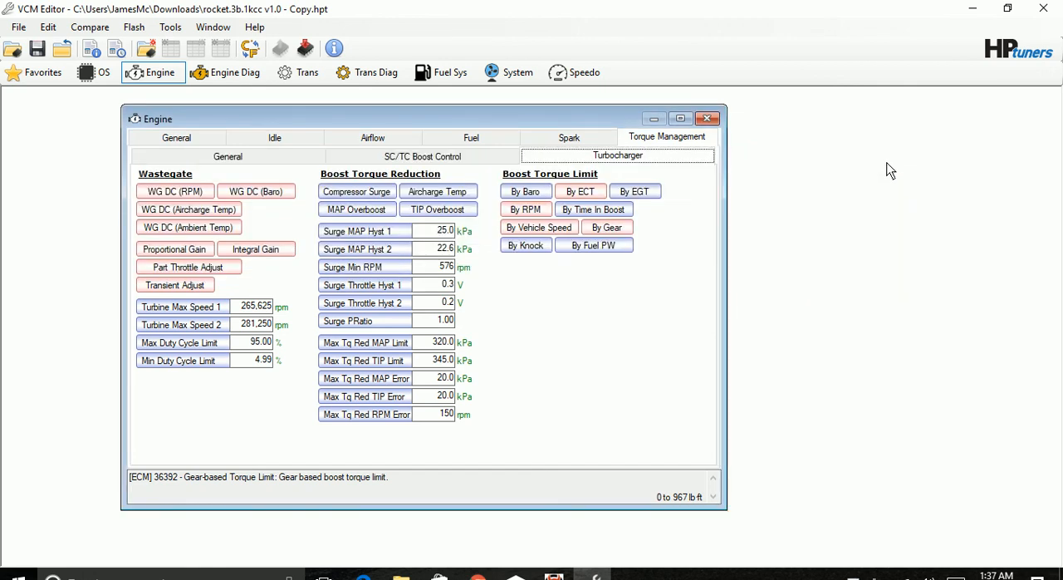
Set the last two vehicle speed breakpoints of the VSS-based Torque Limit table to 80 and 120 mph, and close the table.
click(521, 229)
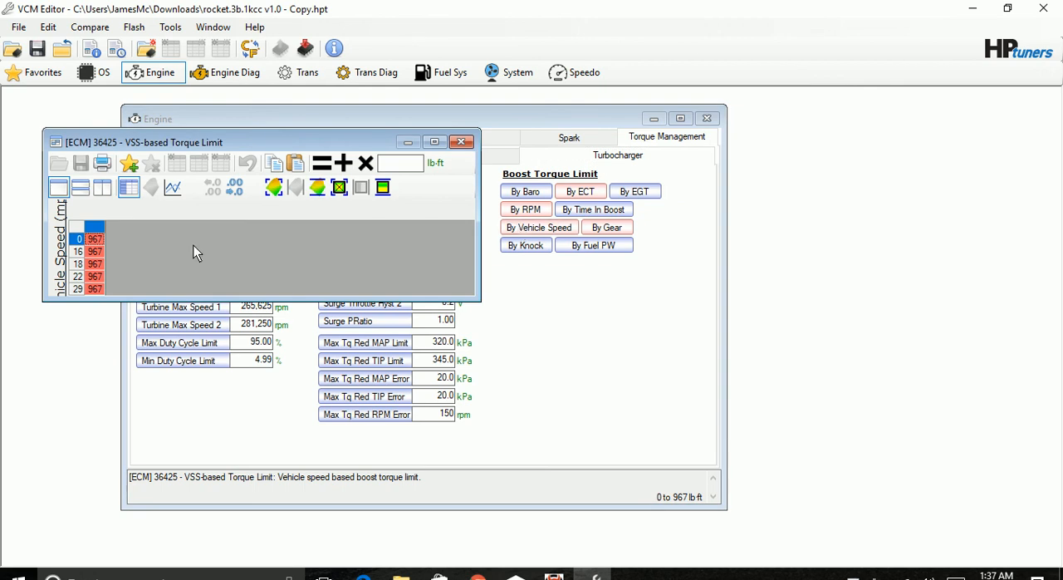
double_click(62, 264)
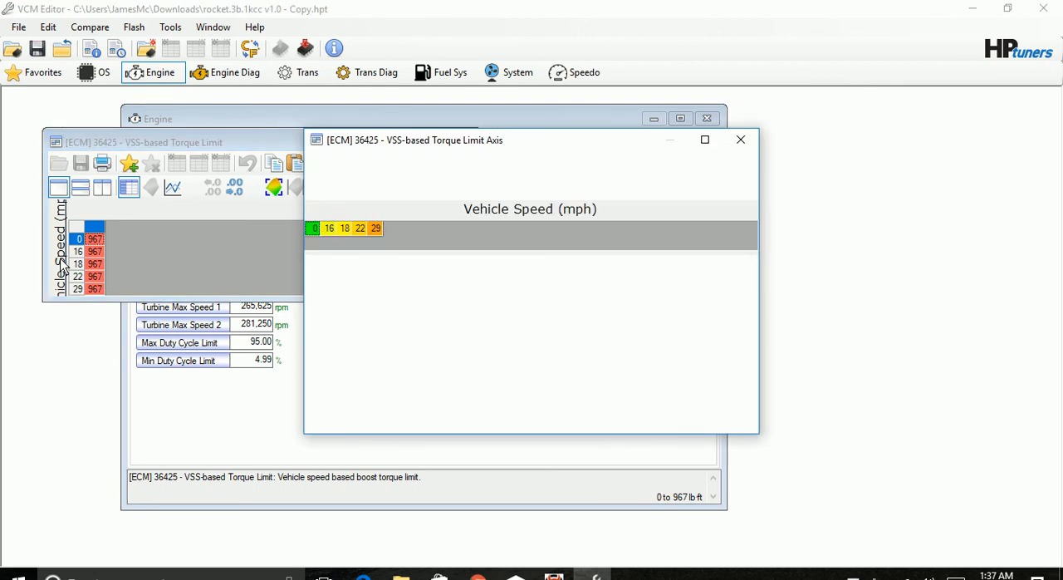
click(376, 229)
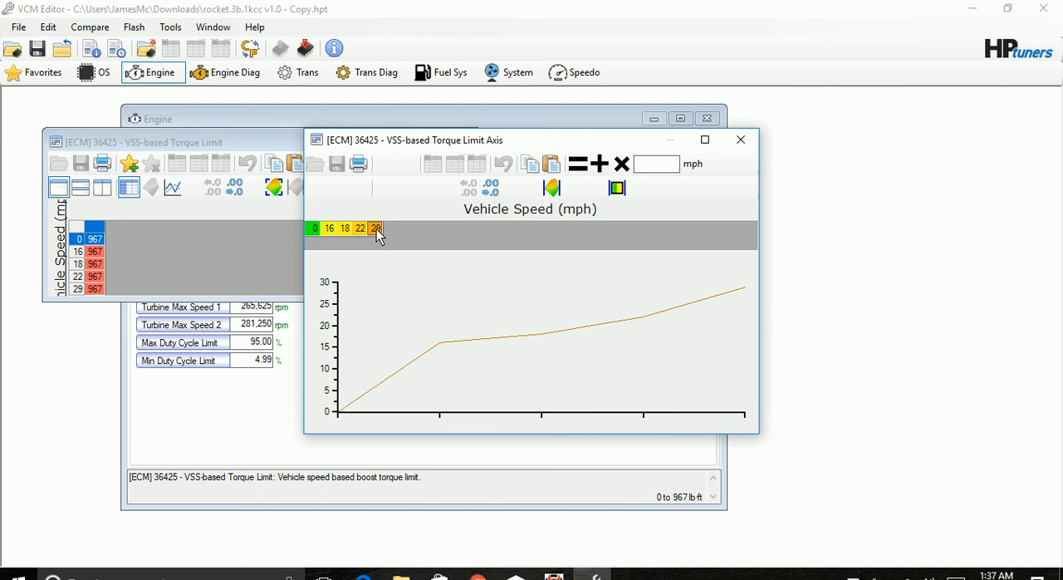
text(6)
text(2)
text(0)
click(359, 229)
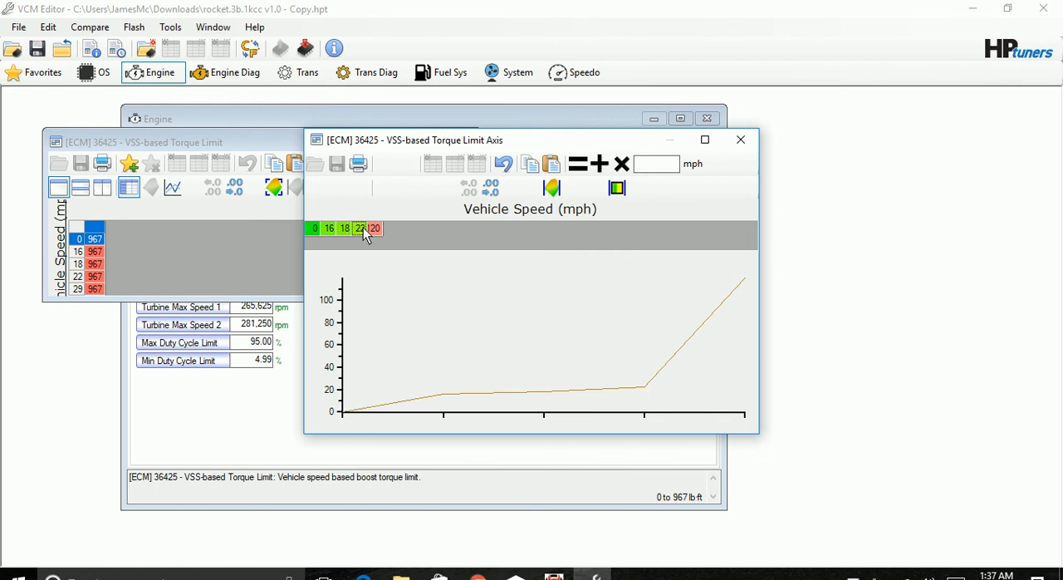
text(88)
click(345, 236)
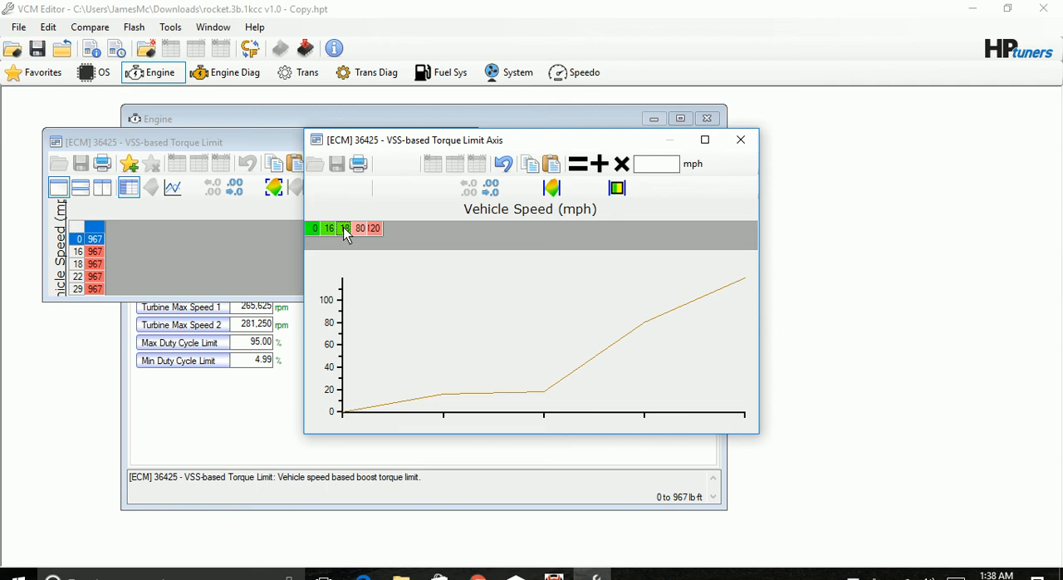
click(739, 140)
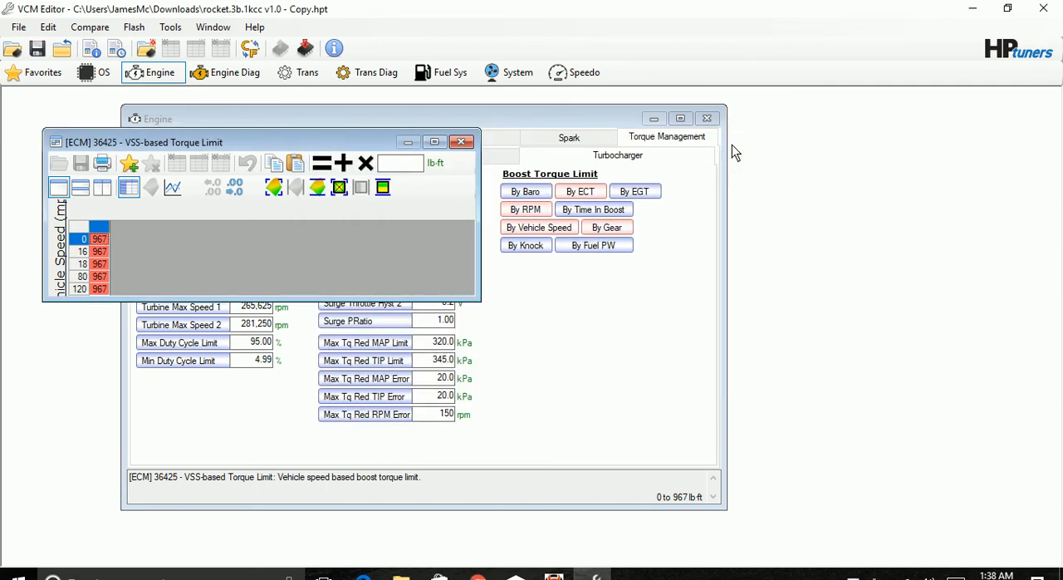
click(462, 141)
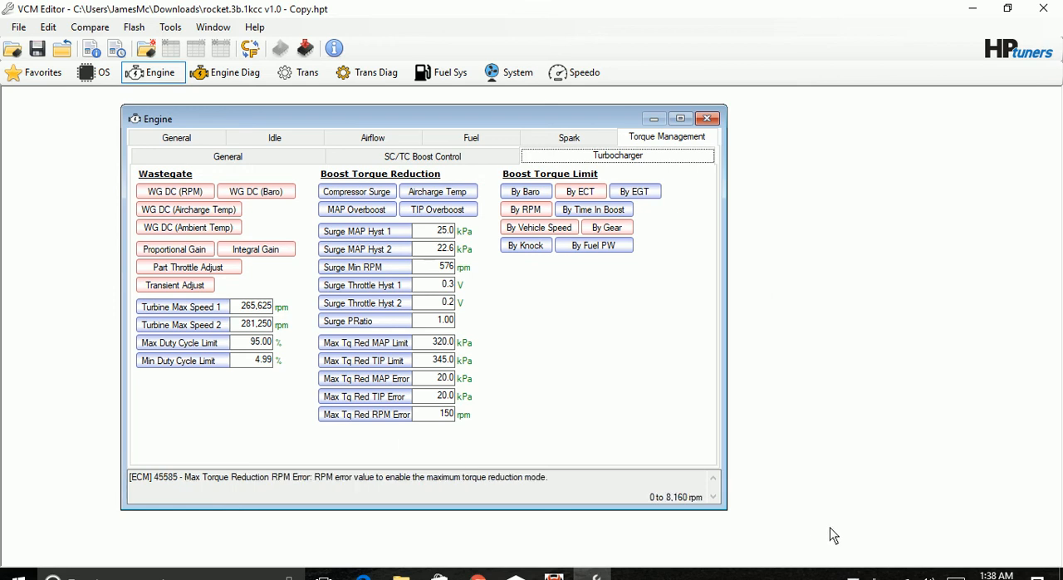
click(829, 575)
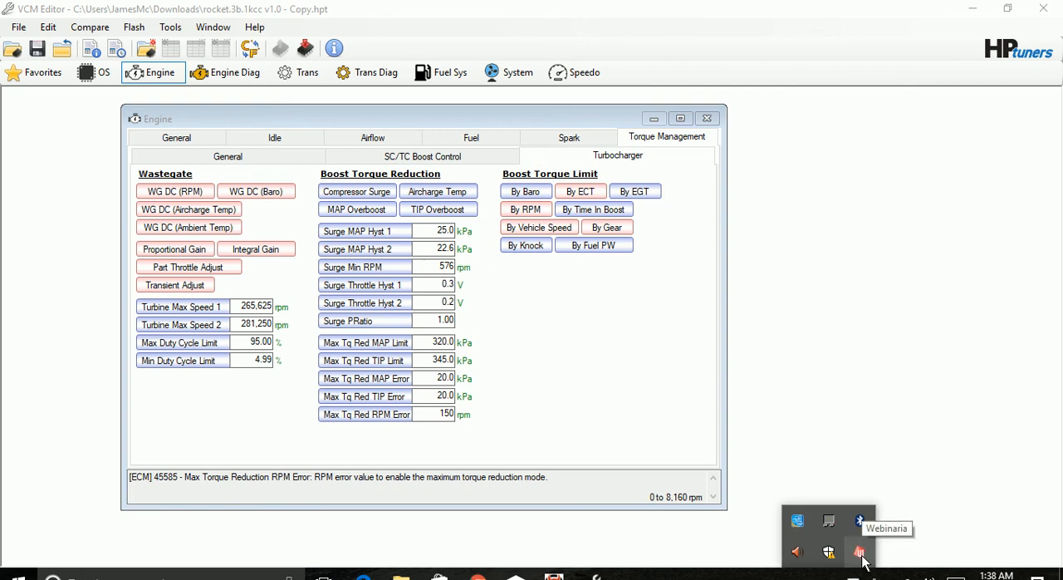
click(862, 563)
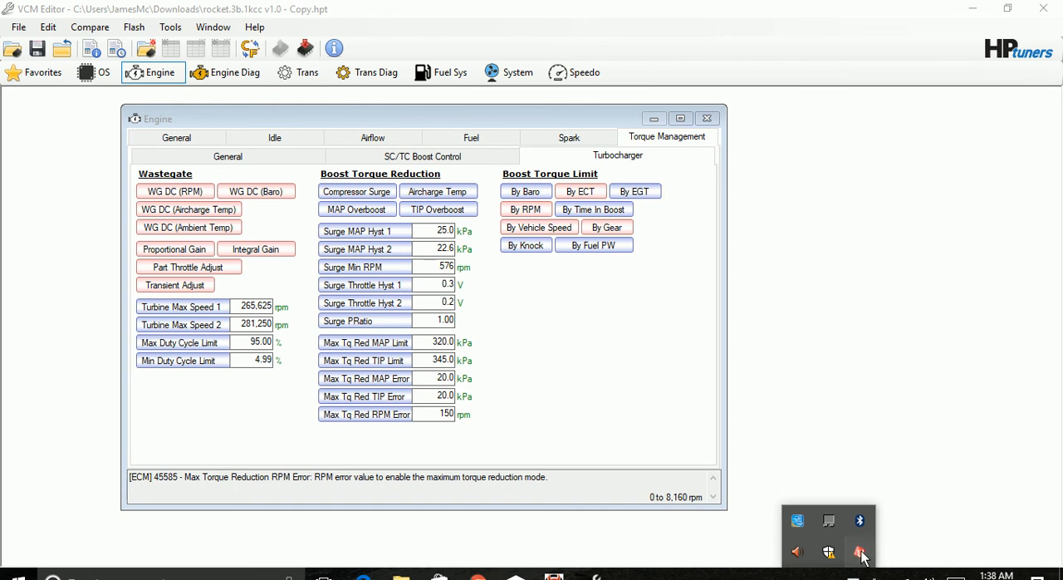
click(862, 554)
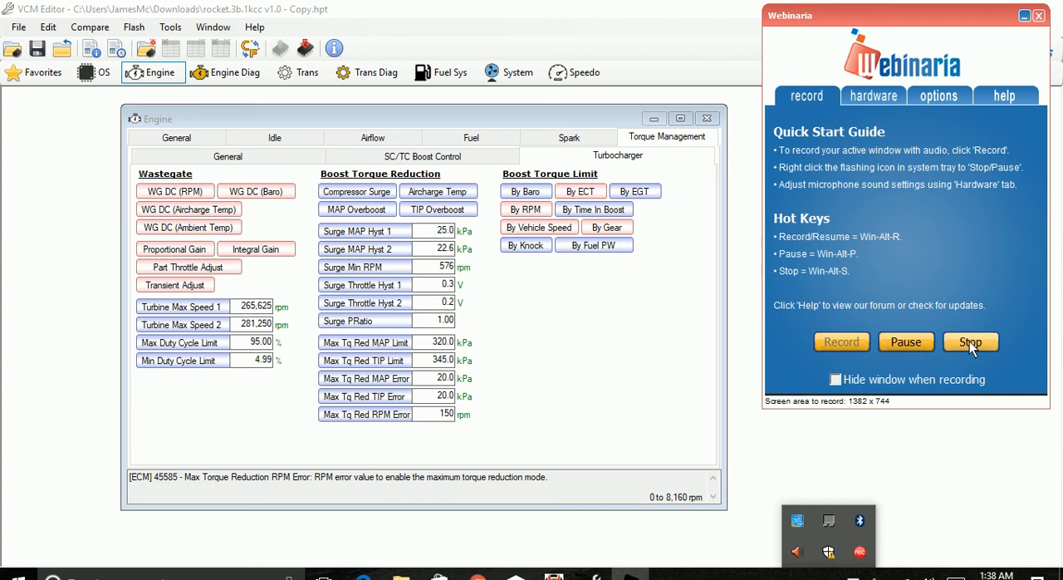